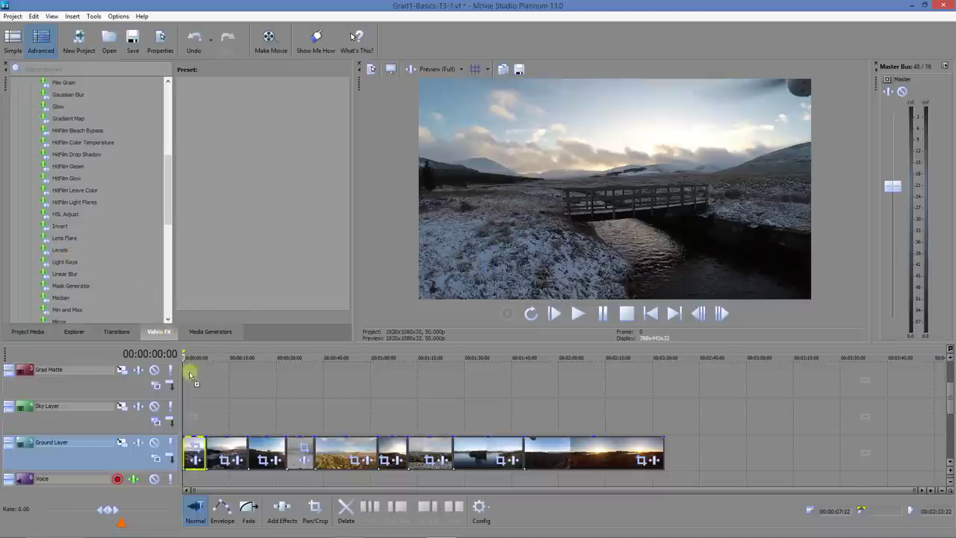
- Apply Levels to the first Ground Layer clip with input end about 0.755 and gamma 1.786
drag(190, 375, 191, 457)
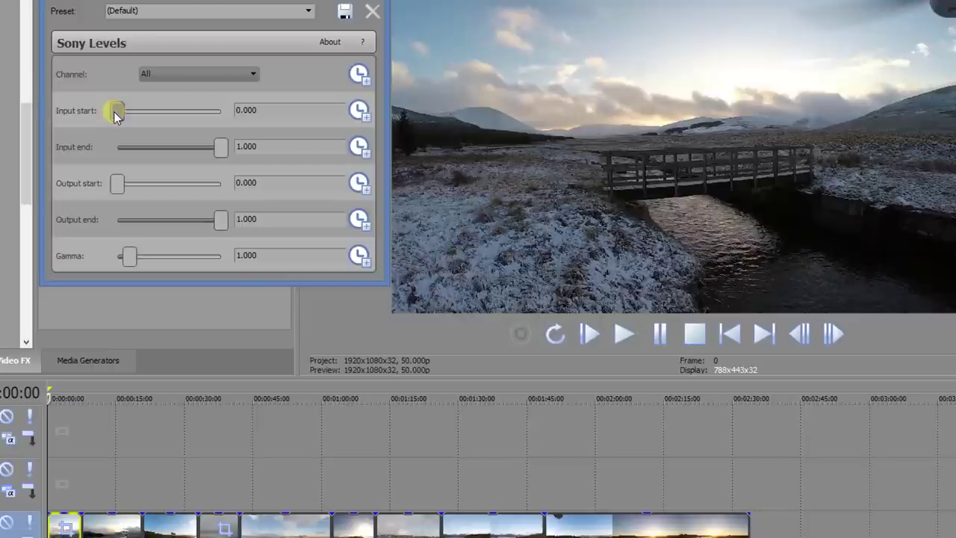
mouse_move(116, 113)
mouse_down()
mouse_move(136, 120)
mouse_move(102, 112)
mouse_move(105, 125)
mouse_up()
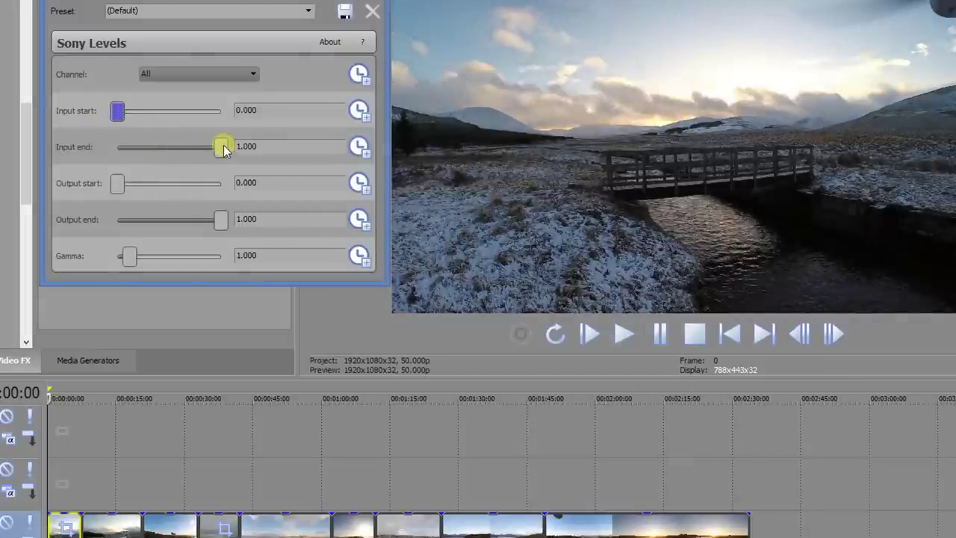
mouse_move(224, 149)
mouse_down()
mouse_move(190, 144)
mouse_move(209, 148)
mouse_up()
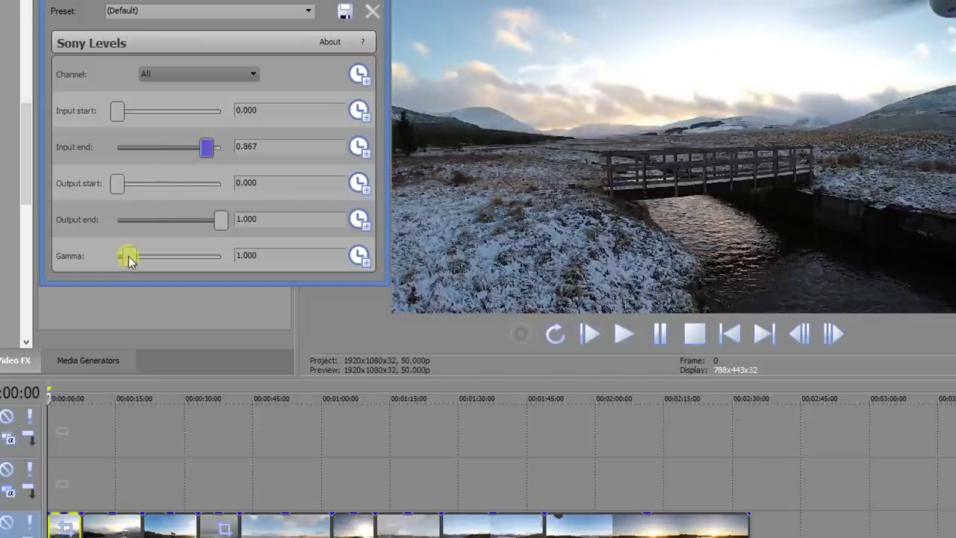
mouse_move(129, 256)
mouse_down()
mouse_move(156, 258)
mouse_move(147, 257)
mouse_up()
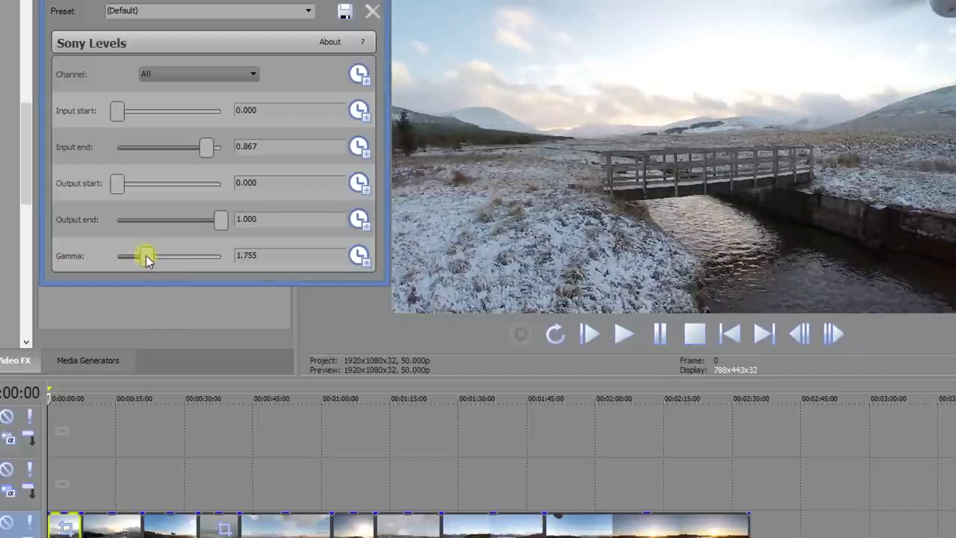
drag(207, 146, 194, 145)
- Tune the clip's Levels to input start 0.112 and input end 0.615, keeping gamma 1.786
drag(148, 265, 147, 266)
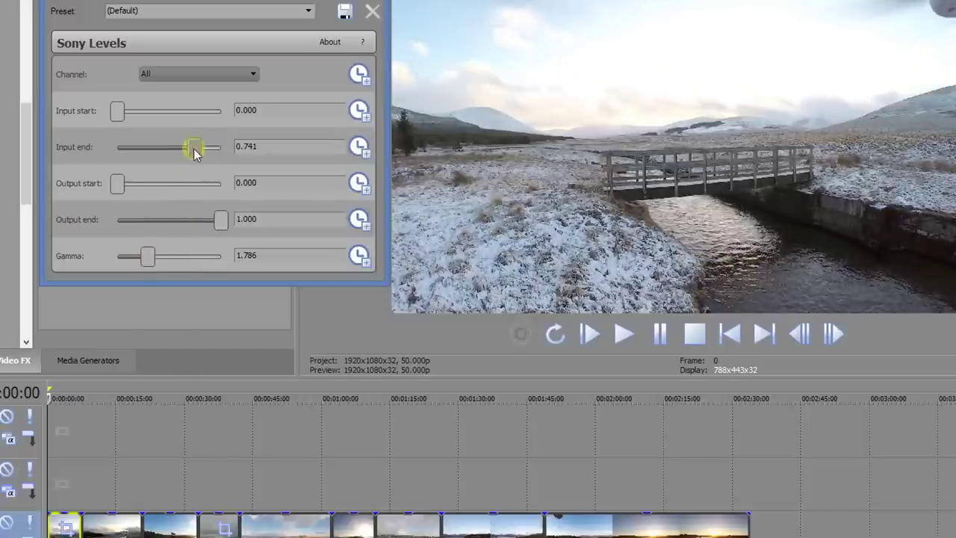
drag(192, 145, 186, 151)
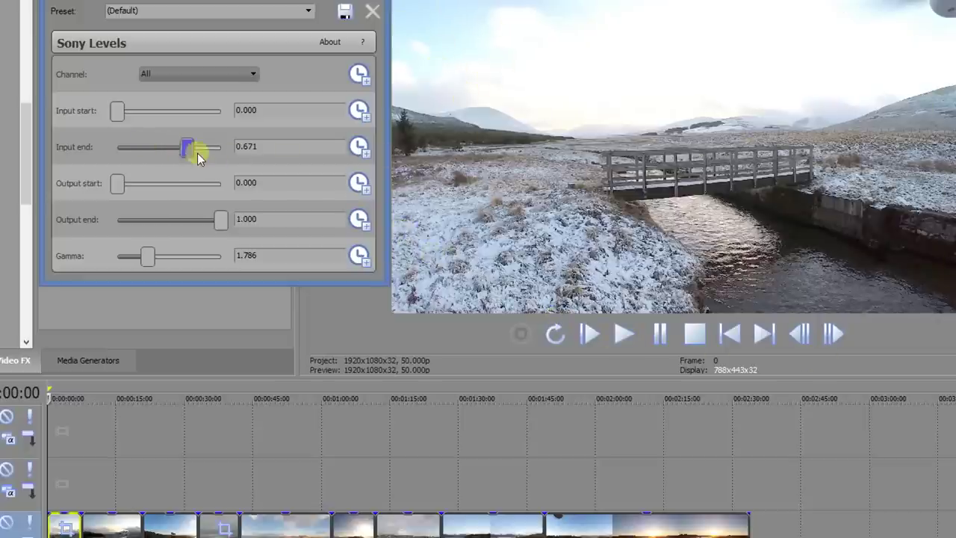
drag(191, 147, 230, 152)
drag(120, 110, 134, 111)
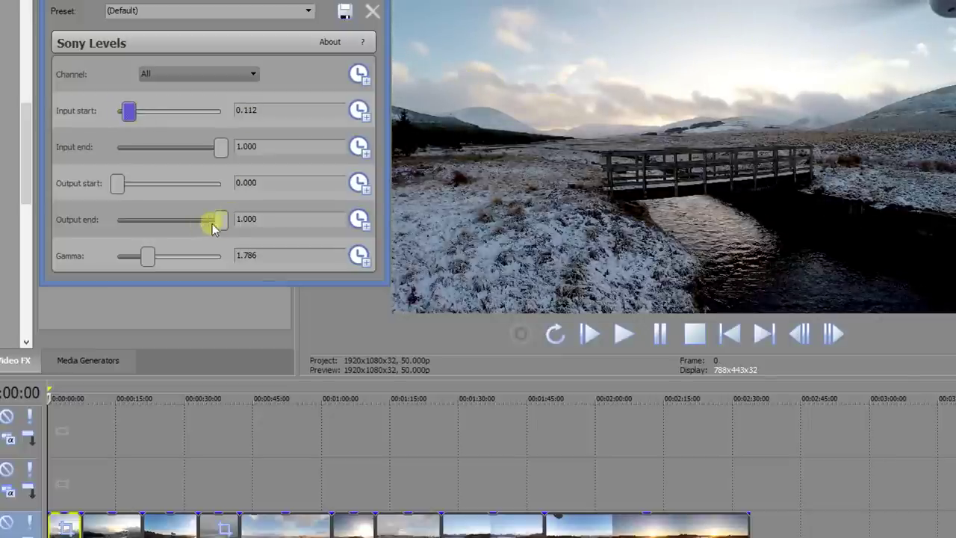
drag(222, 149, 181, 147)
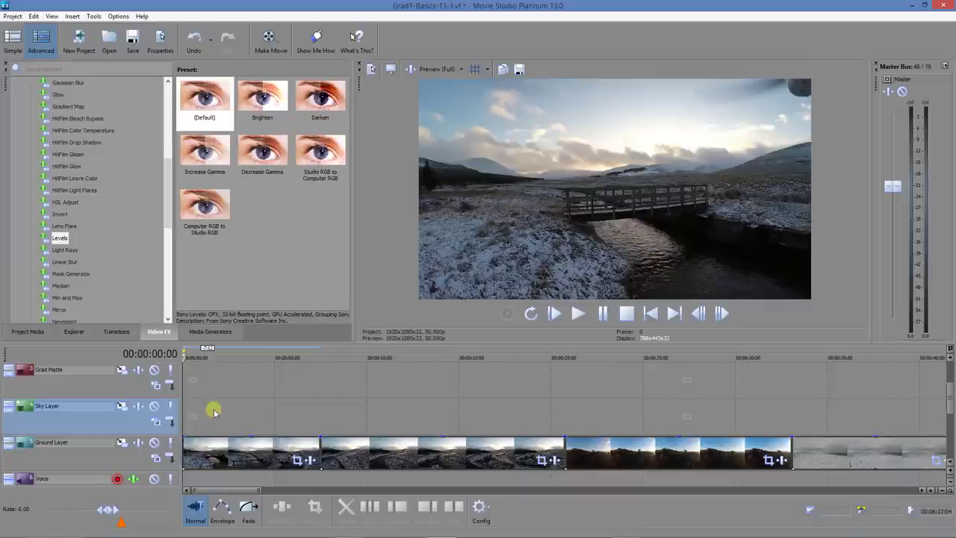
- Paste a copy of the first ground clip onto the Sky Layer track at 0:00
right_click(244, 449)
key(Escape)
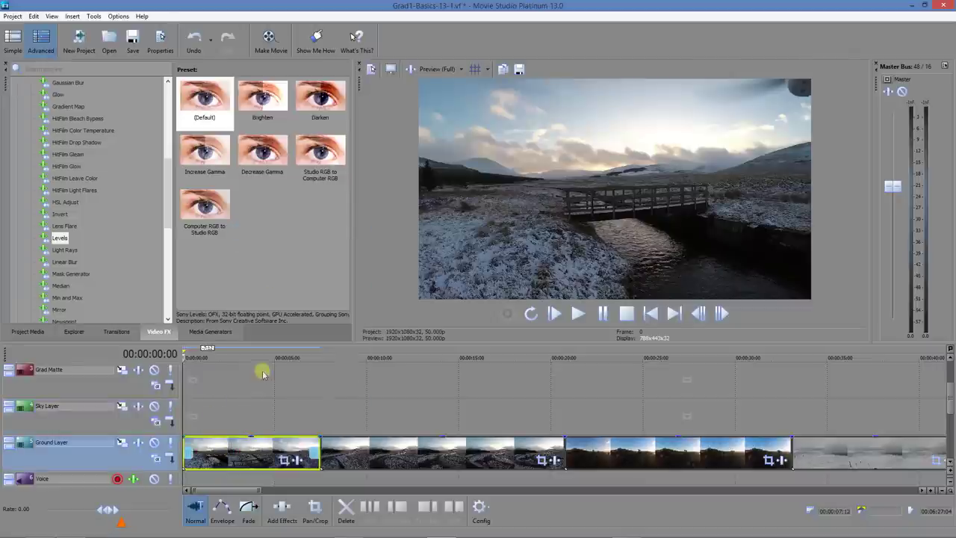
click(199, 411)
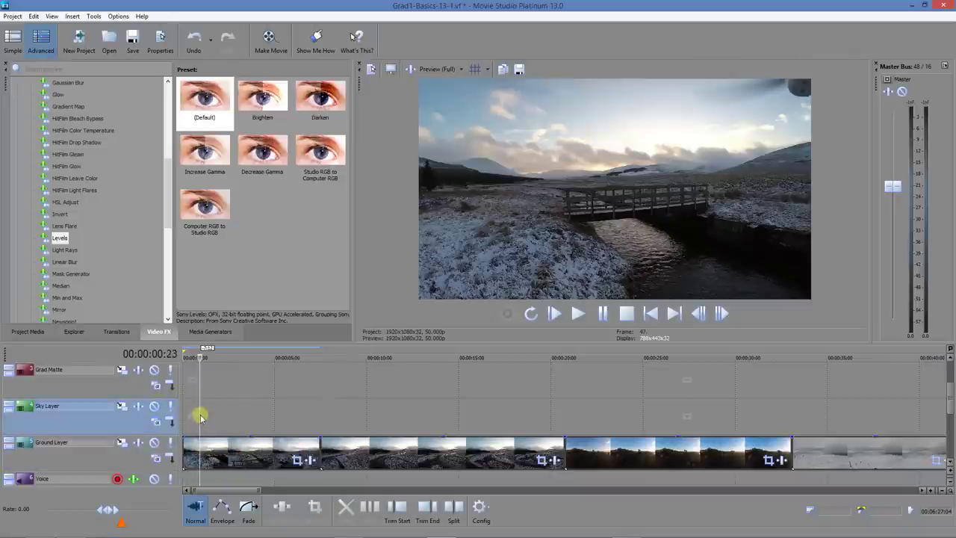
click(32, 16)
click(47, 102)
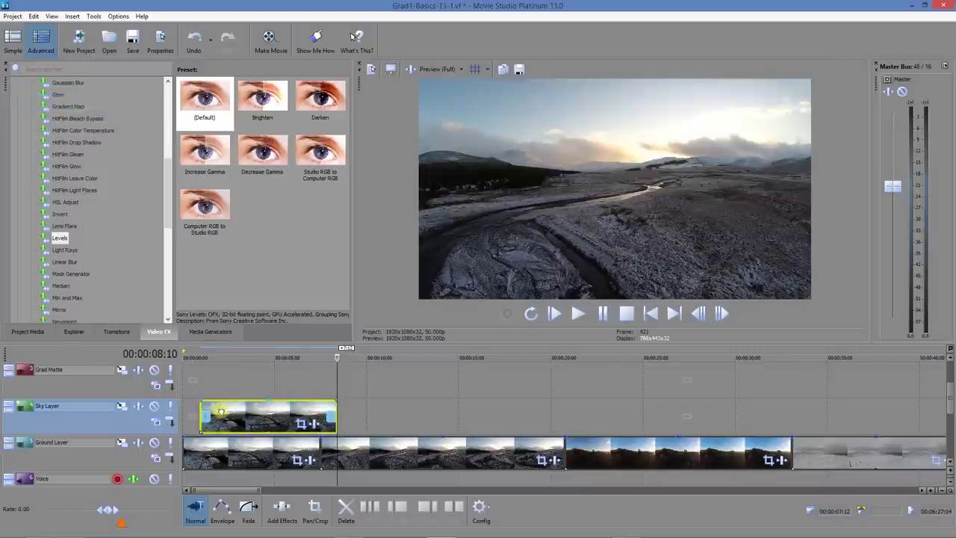
drag(221, 412, 204, 412)
drag(337, 397, 233, 385)
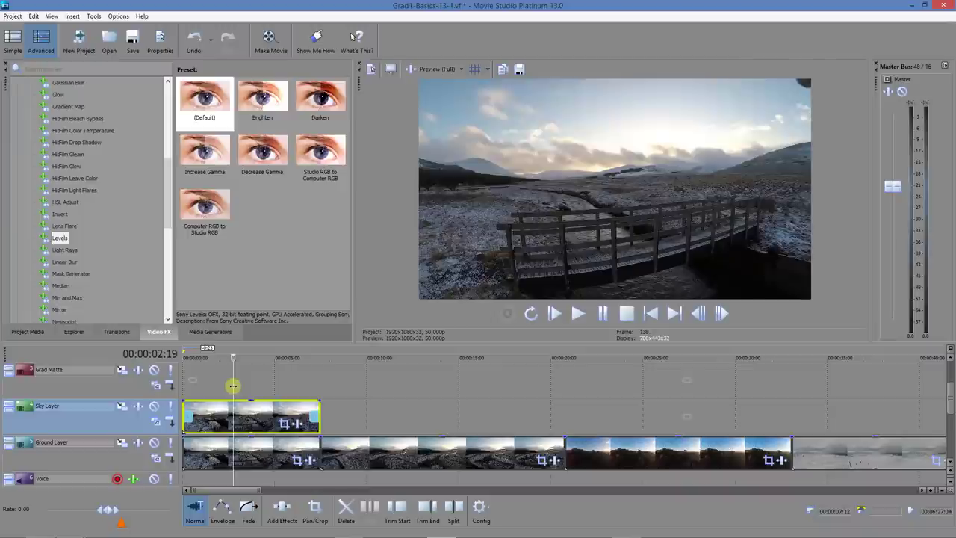
- Toggle the Sky Layer mute to compare, leaving the track unmuted
click(155, 407)
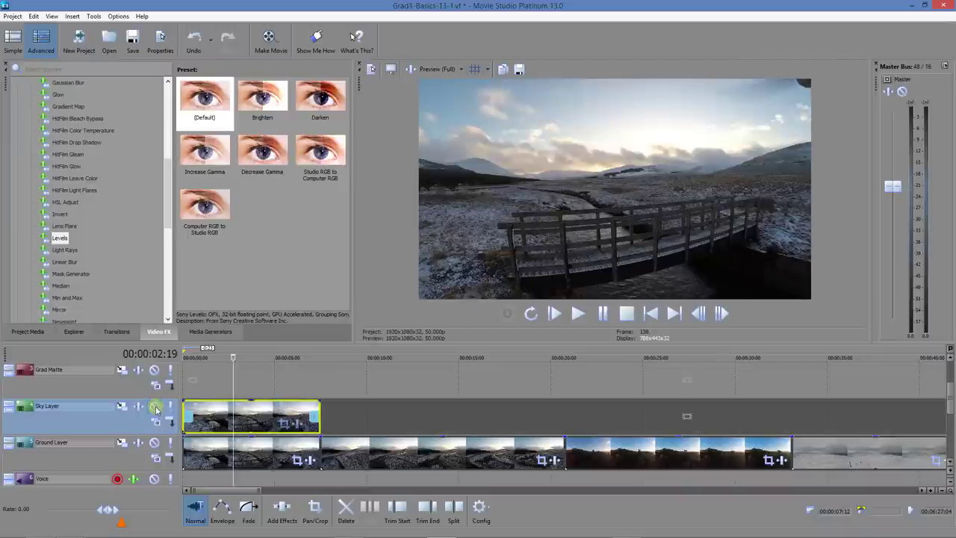
click(155, 408)
click(155, 408)
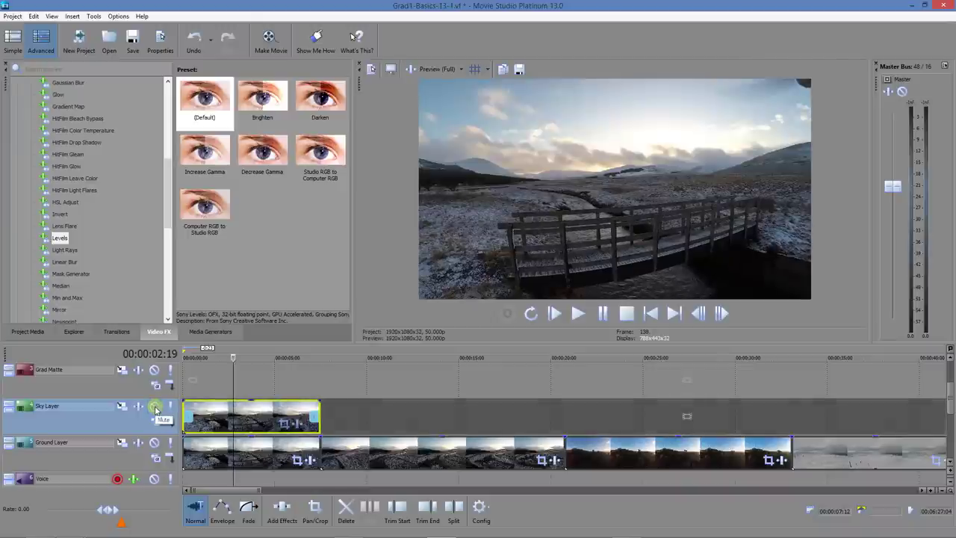
click(155, 408)
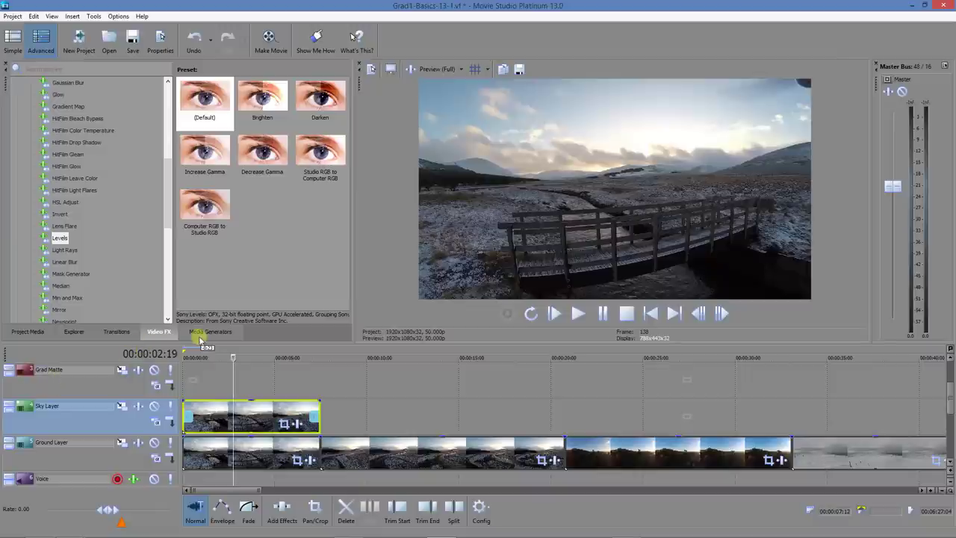
- Add a Linear Black to Transparent Color Gradient on Grad Matte, trimmed to the sky clip's length
click(202, 334)
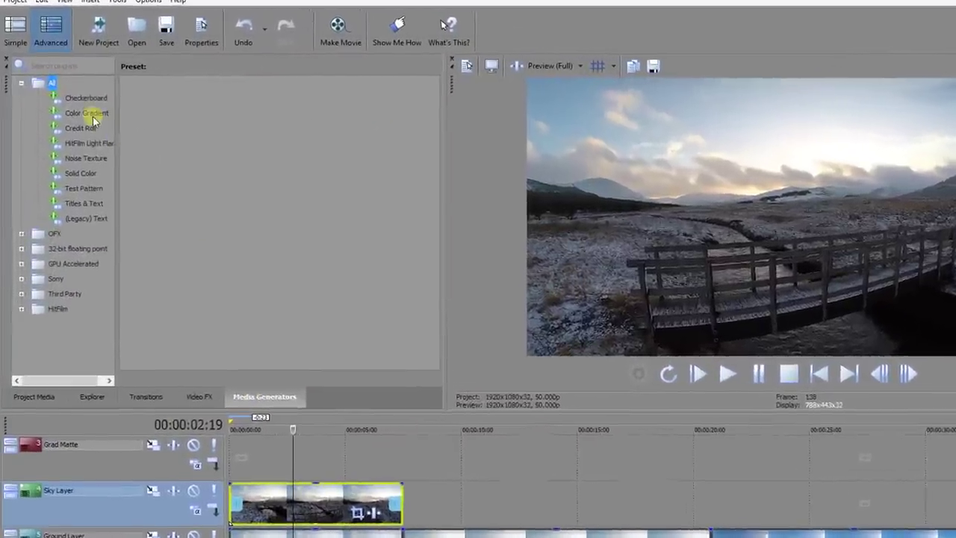
click(81, 110)
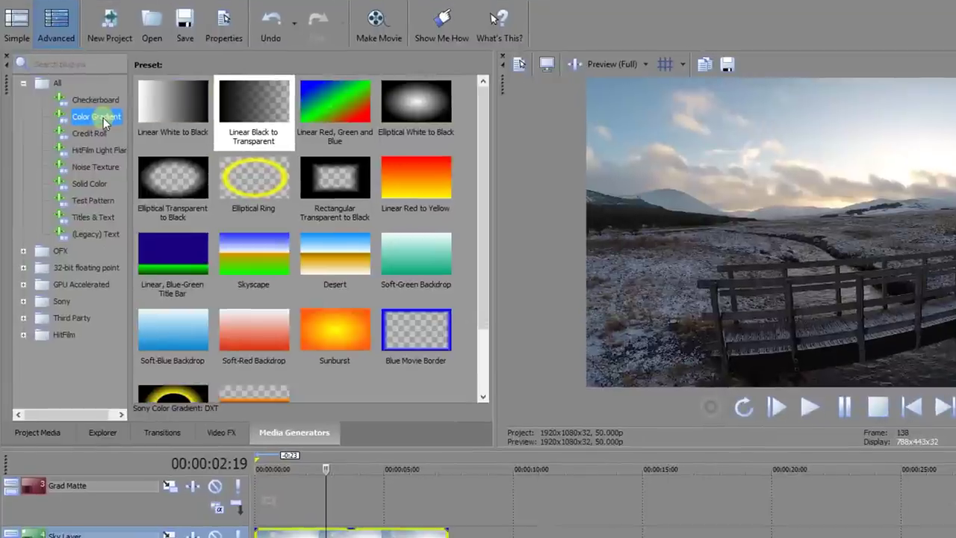
click(248, 110)
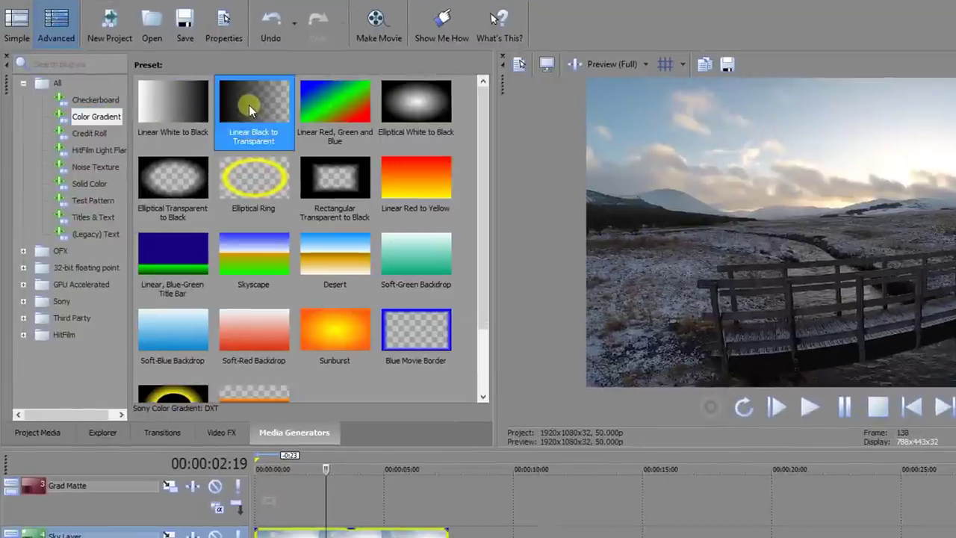
drag(249, 110, 255, 497)
drag(511, 489, 450, 485)
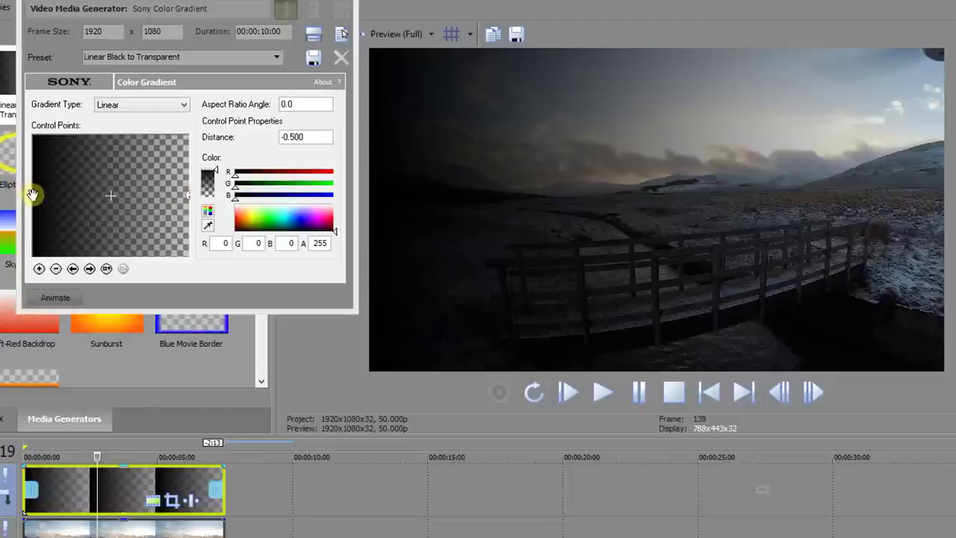
- Reposition the gradient control points so black sits at the top, fading to transparent below
drag(31, 196, 112, 136)
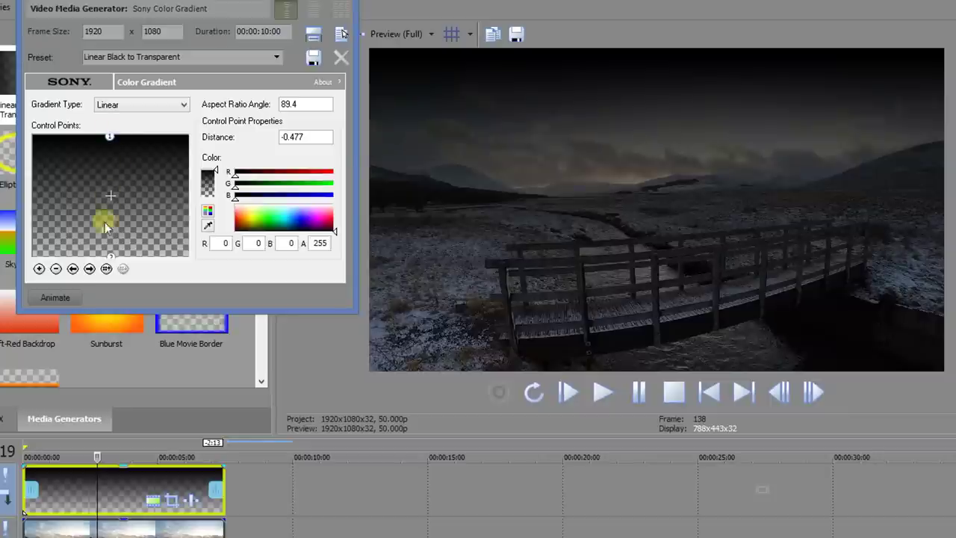
drag(110, 255, 110, 227)
drag(111, 132, 109, 158)
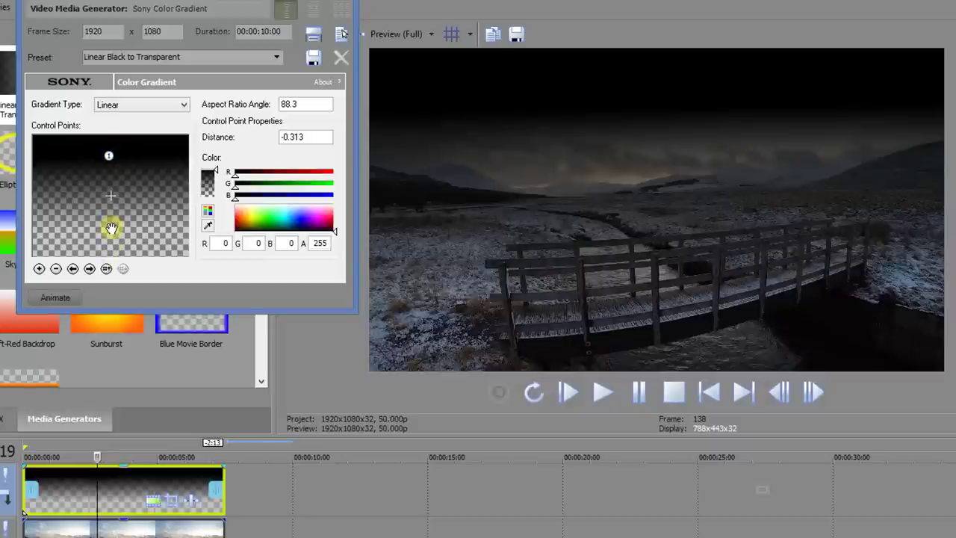
mouse_move(111, 228)
mouse_down()
mouse_move(110, 247)
mouse_move(110, 236)
mouse_up()
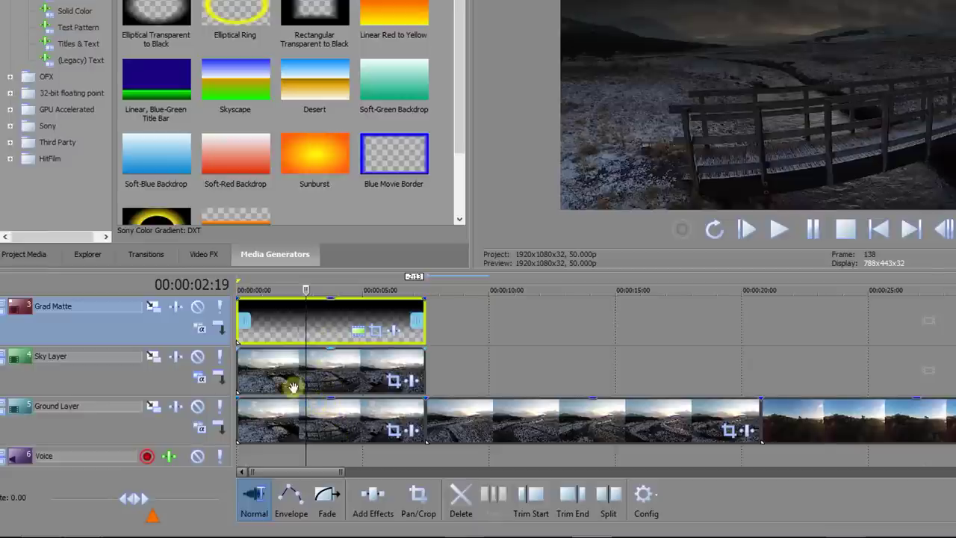
- Make Sky Layer a compositing child of Grad Matte and set Grad Matte to Multiply (Mask)
click(220, 376)
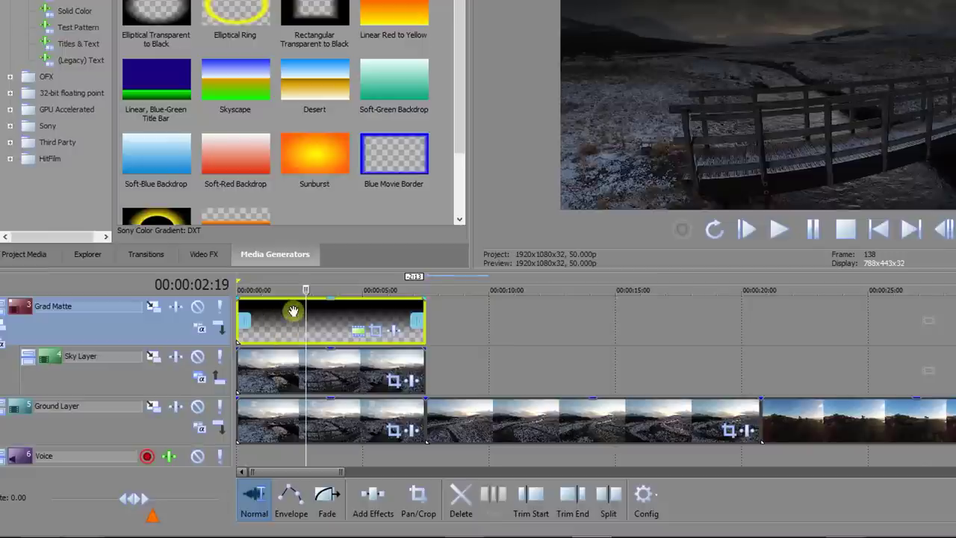
click(201, 329)
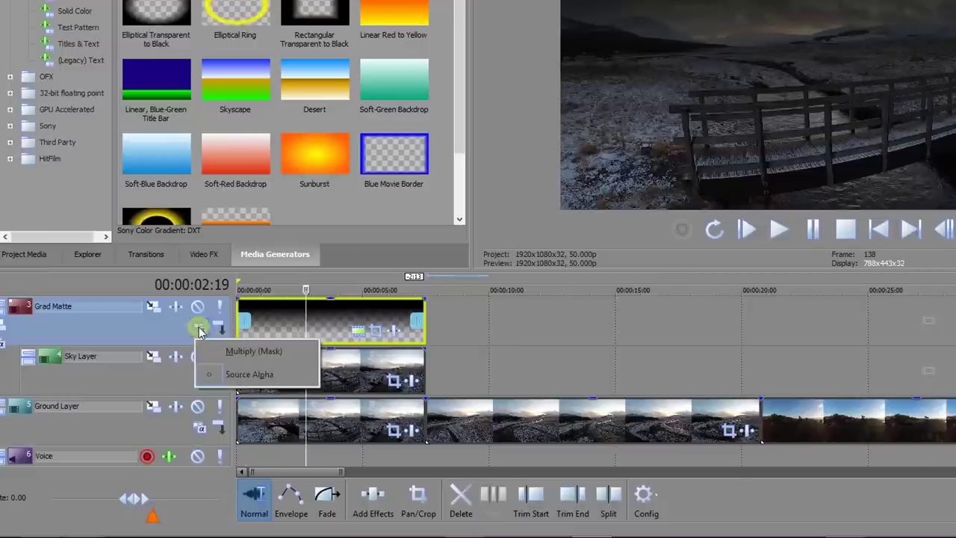
click(236, 354)
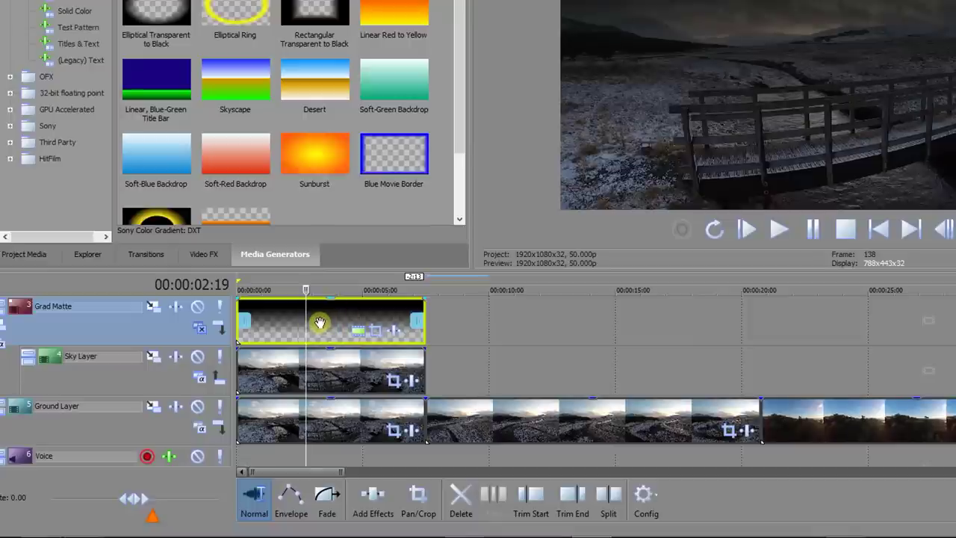
- Apply a Mask Generator with Type Alpha to the Grad Matte gradient, then close its FX window
click(203, 254)
drag(219, 80, 212, 95)
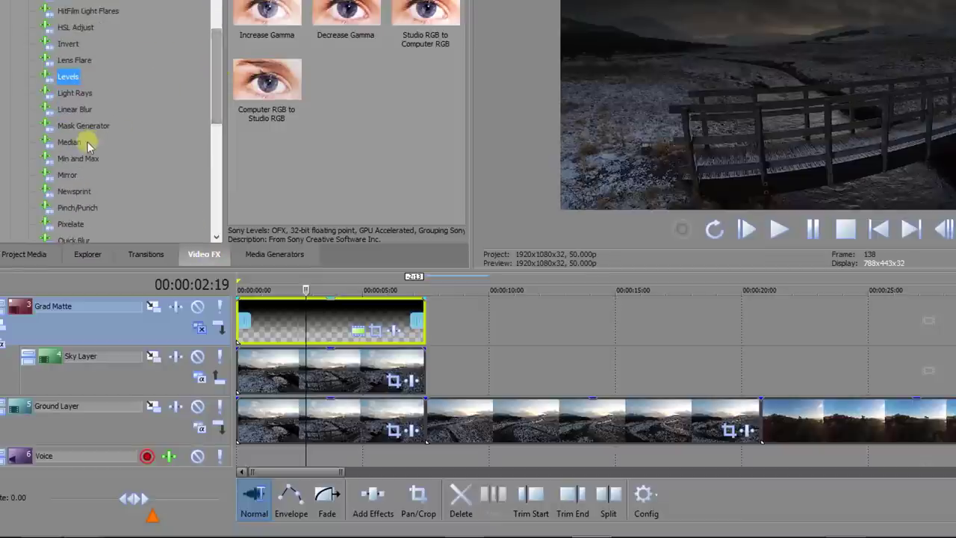
drag(149, 149, 271, 316)
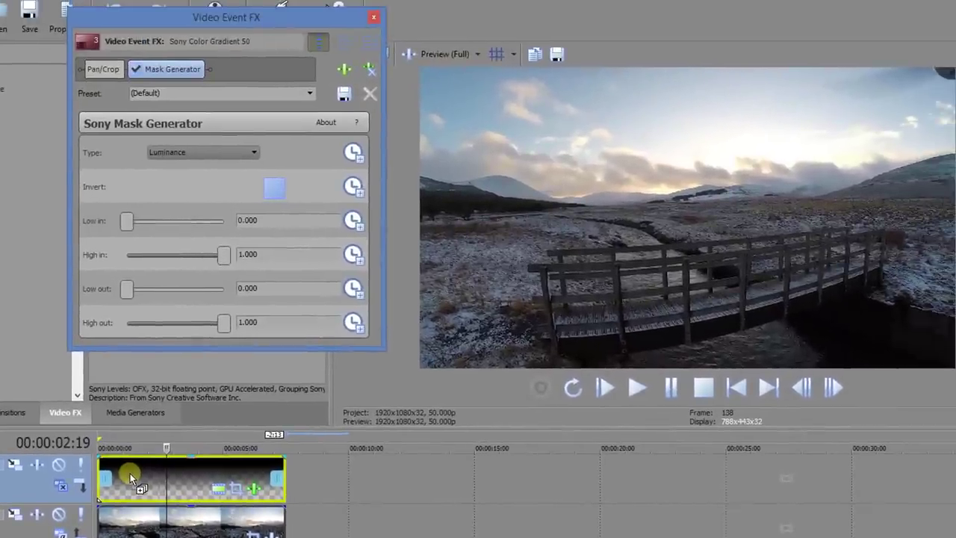
click(253, 151)
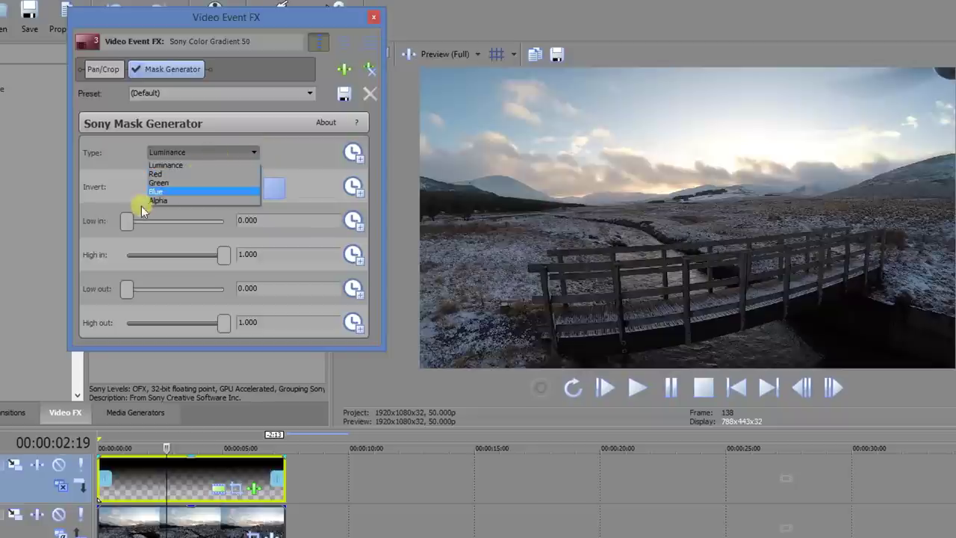
click(164, 198)
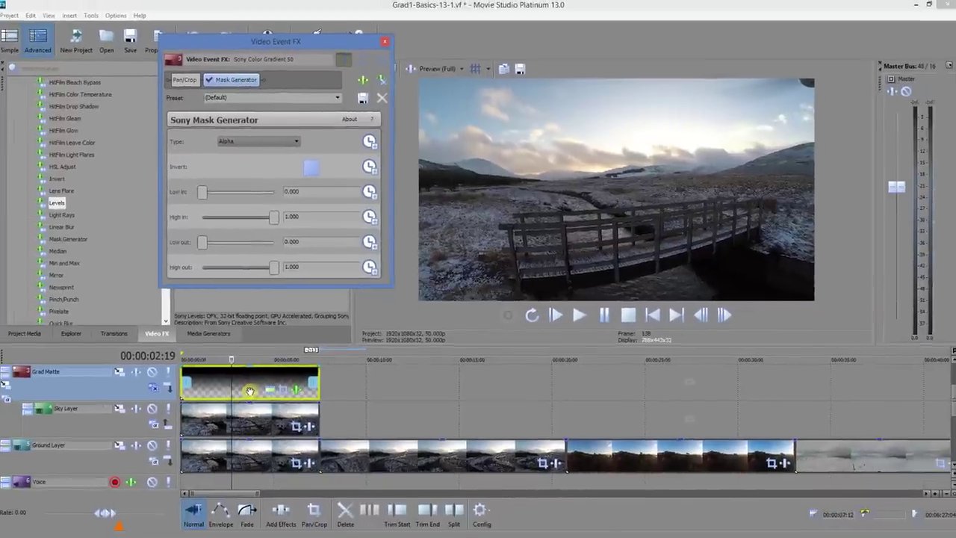
click(386, 42)
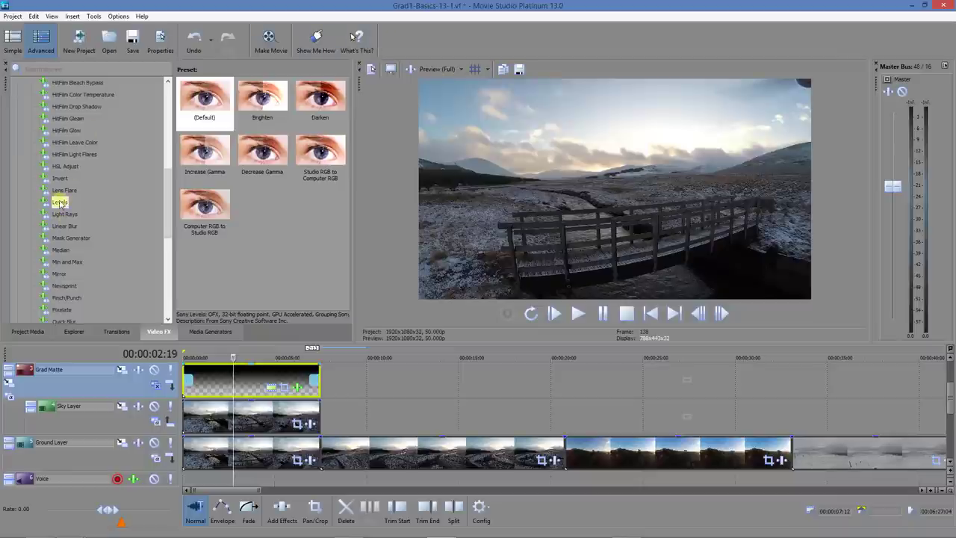
- Apply Levels to the Ground Layer clip with input start 0.063 and input end 0.469
drag(60, 203, 267, 455)
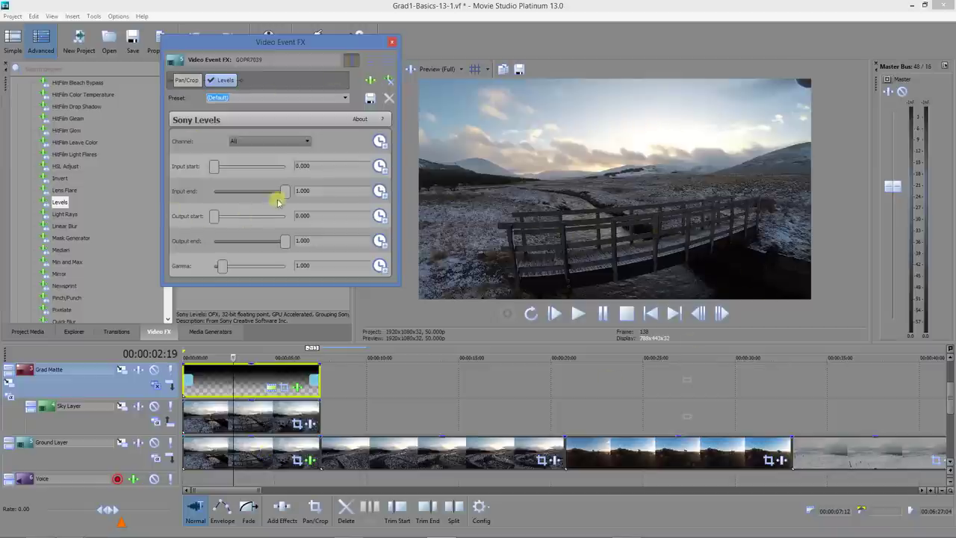
drag(284, 192, 250, 191)
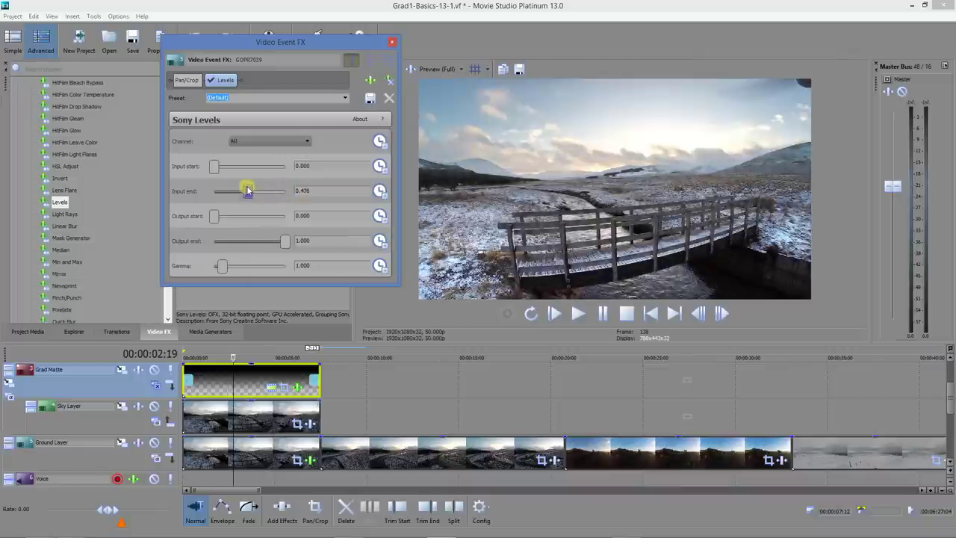
drag(248, 189, 216, 168)
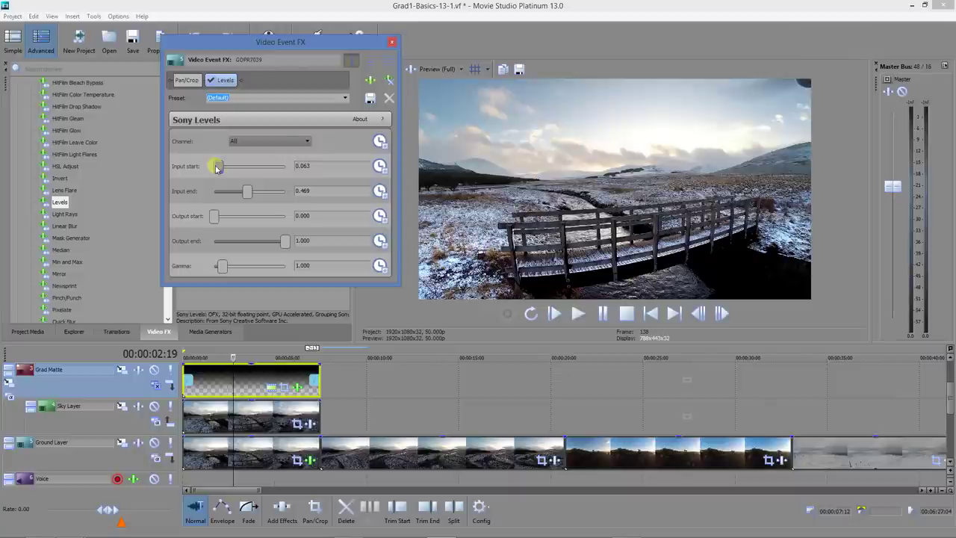
click(392, 42)
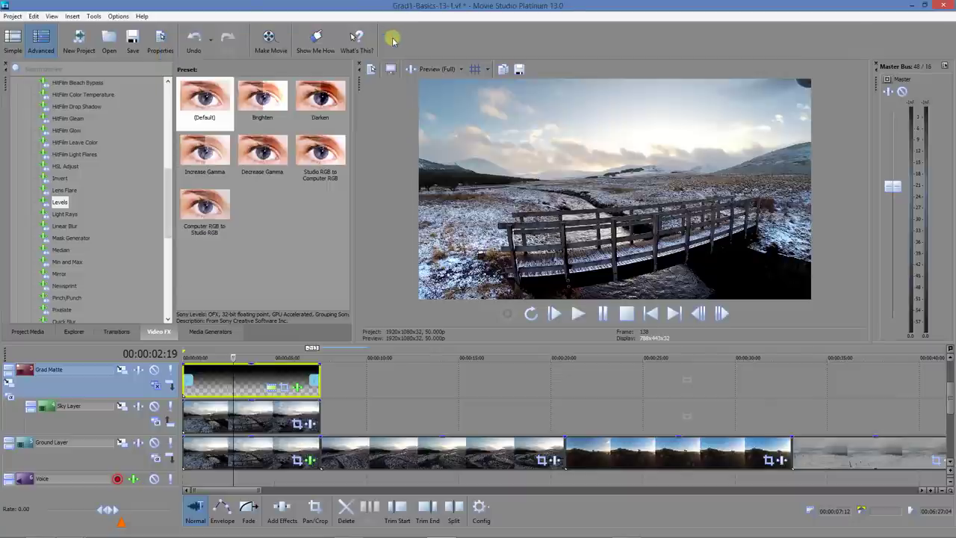
- Apply Levels to the Sky Layer clip with gamma 0.450 and input start 0.112
click(60, 202)
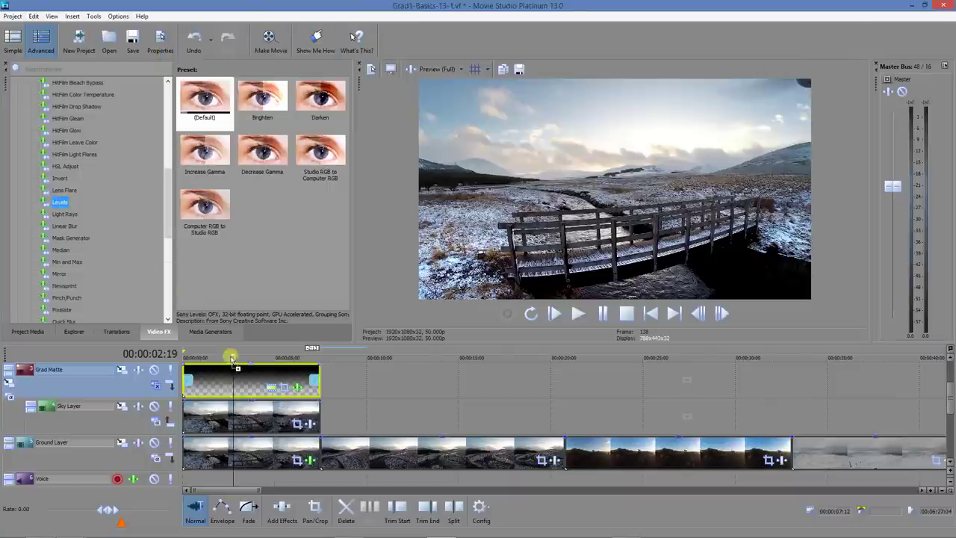
drag(232, 357, 255, 420)
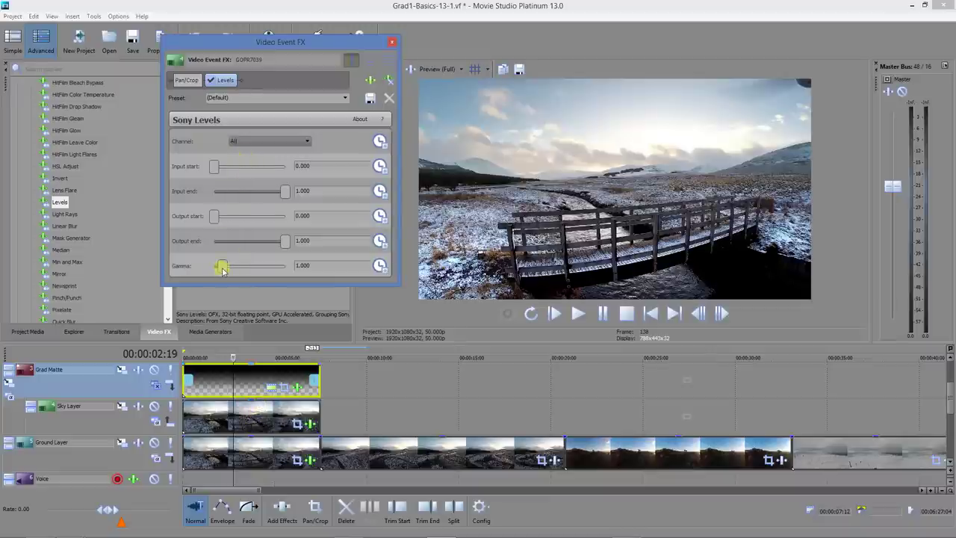
drag(222, 270, 212, 269)
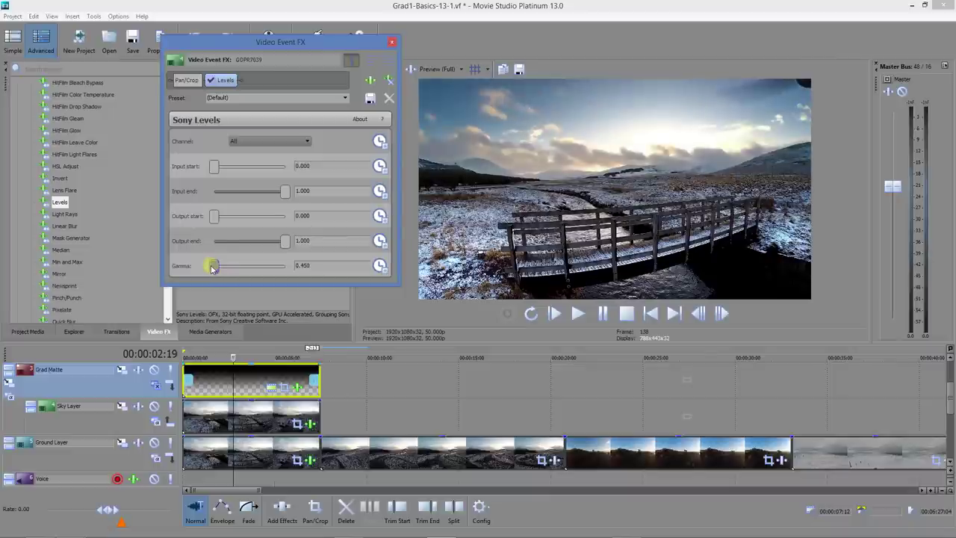
drag(214, 166, 220, 170)
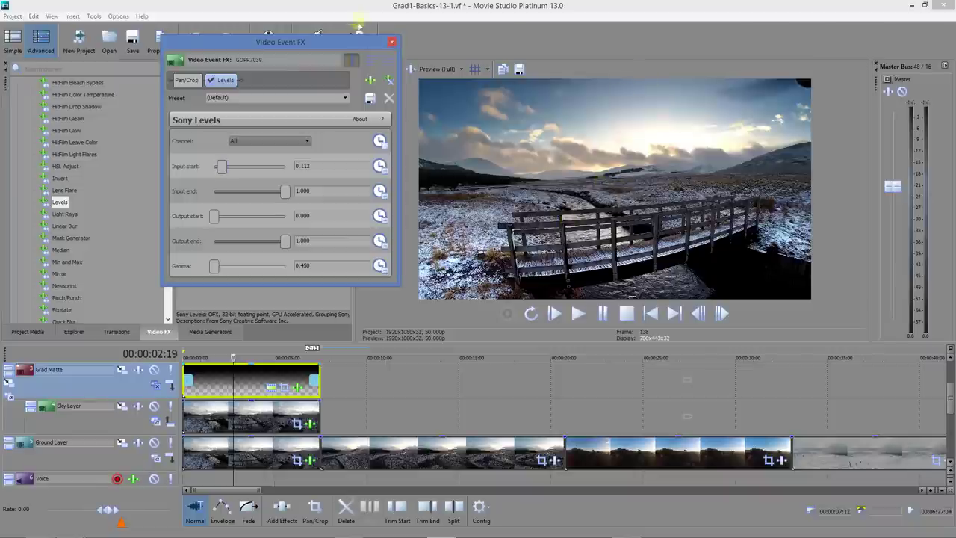
click(393, 42)
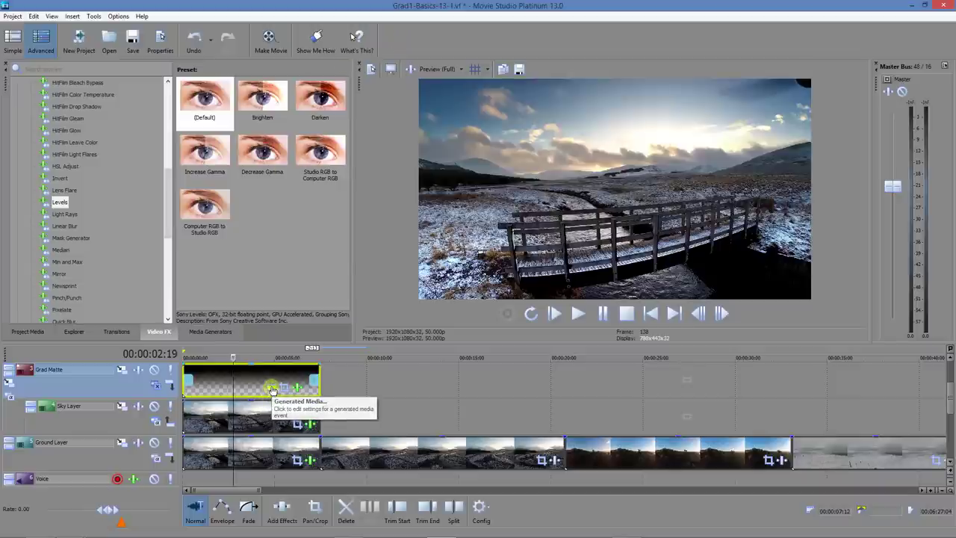
- Reopen the Grad Matte Color Gradient and move its control points, ending at distance -0.488, angle 89.5
click(272, 389)
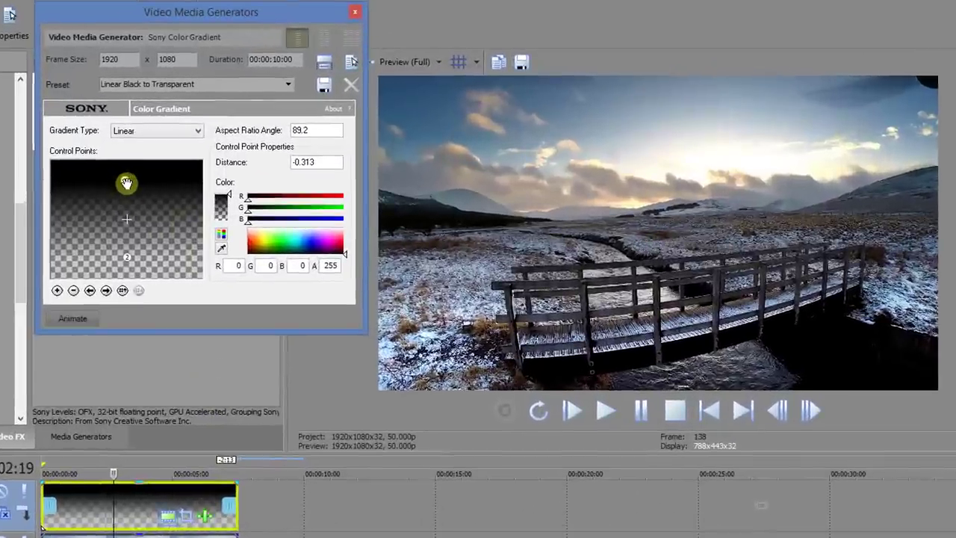
mouse_move(125, 182)
mouse_down()
mouse_move(123, 204)
mouse_move(114, 193)
mouse_move(96, 199)
mouse_move(128, 178)
mouse_move(125, 189)
mouse_up()
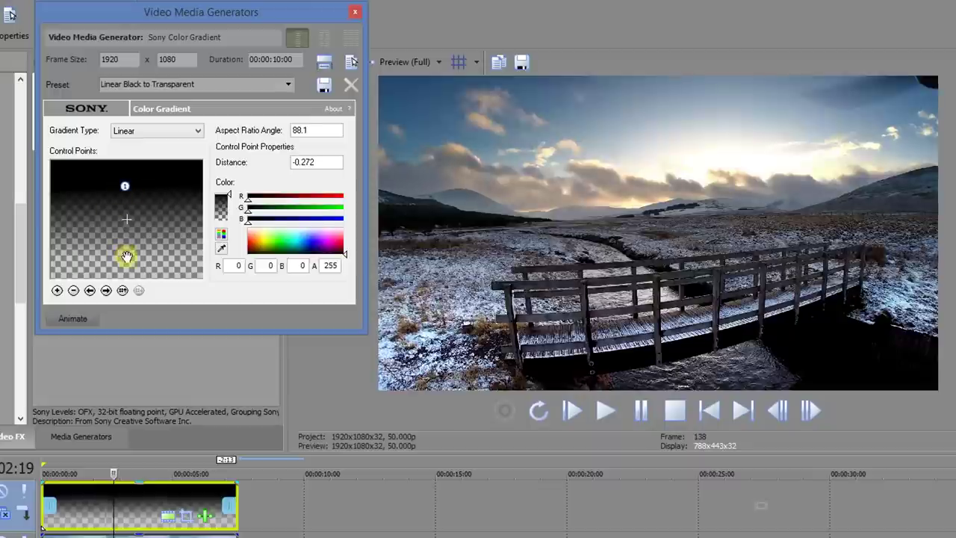
drag(126, 257, 127, 241)
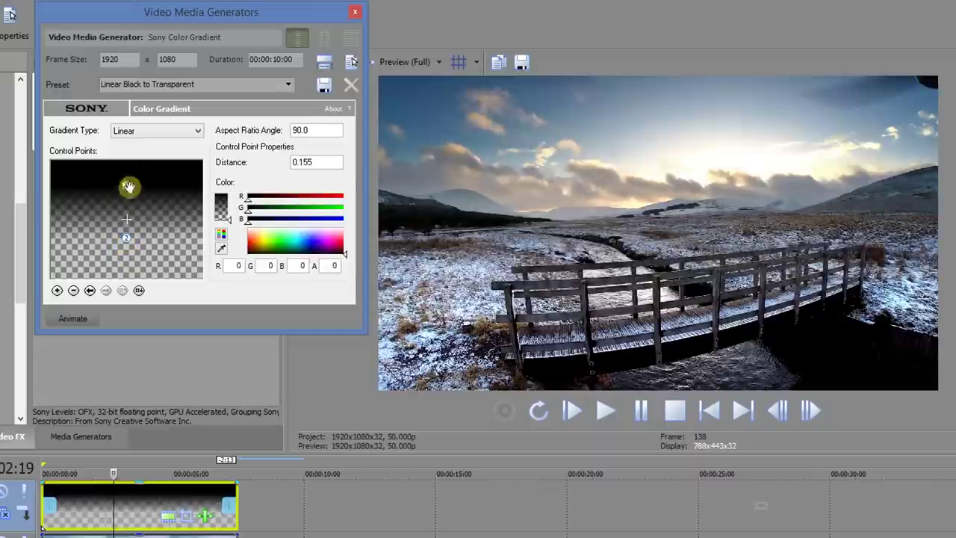
mouse_move(129, 186)
mouse_down()
mouse_move(128, 175)
mouse_move(124, 213)
mouse_move(124, 191)
mouse_up()
click(123, 188)
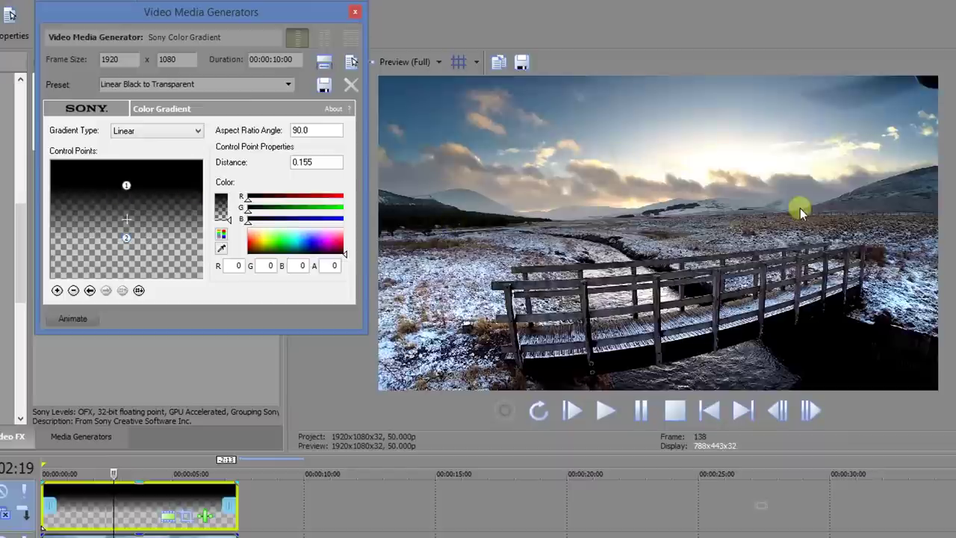
drag(127, 240, 124, 277)
drag(124, 181, 125, 160)
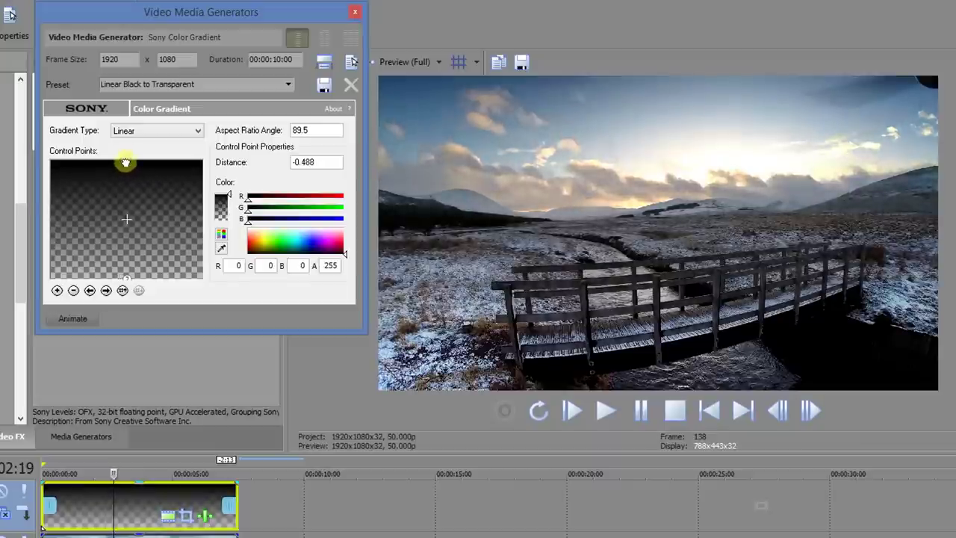
- Place the gradient's black point near the top and the transparent point mid-frame (distance 0.144, angle 93.7)
drag(125, 276, 124, 189)
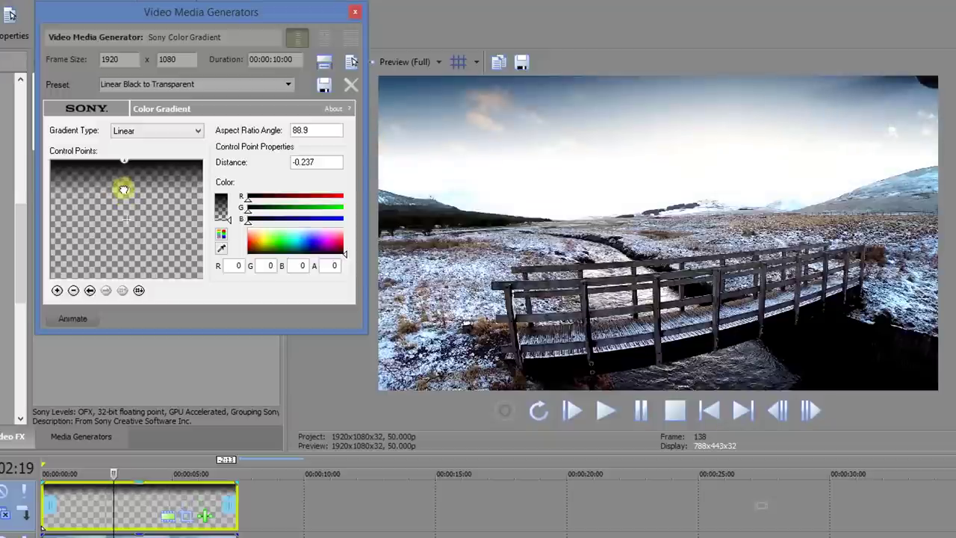
drag(124, 189, 125, 240)
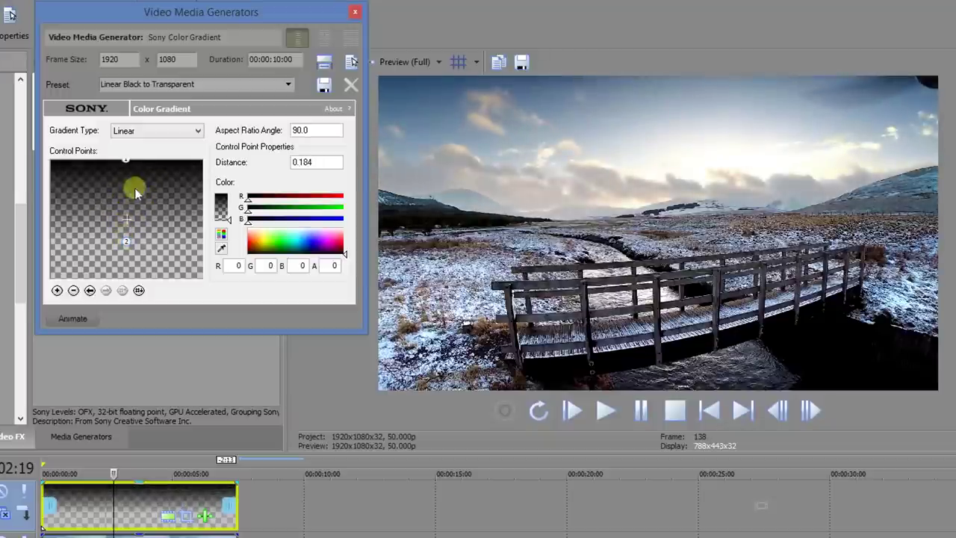
drag(126, 158, 125, 182)
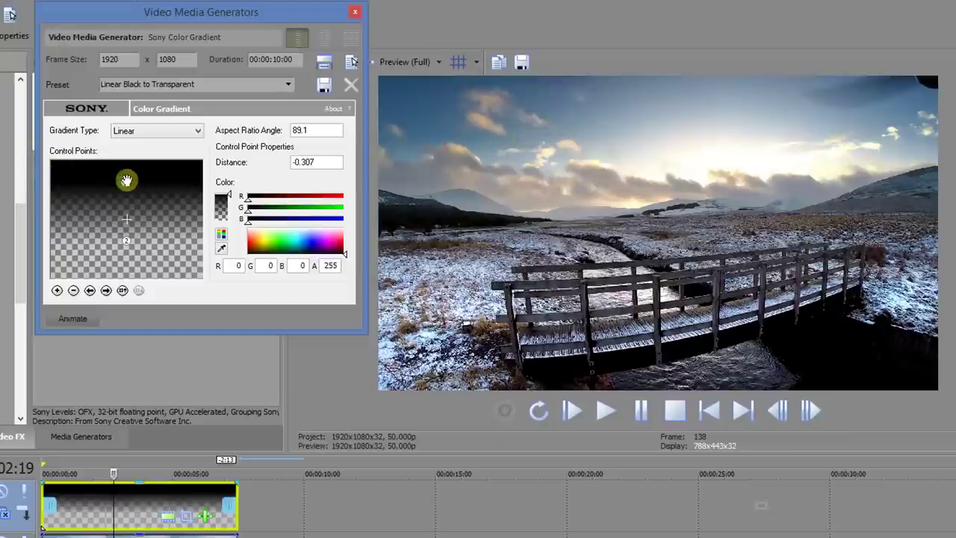
drag(126, 180, 124, 184)
mouse_move(127, 242)
mouse_down()
mouse_move(124, 221)
mouse_move(122, 241)
mouse_move(94, 182)
mouse_move(102, 235)
mouse_move(127, 250)
mouse_move(115, 197)
mouse_move(160, 239)
mouse_move(127, 271)
mouse_move(128, 257)
mouse_up()
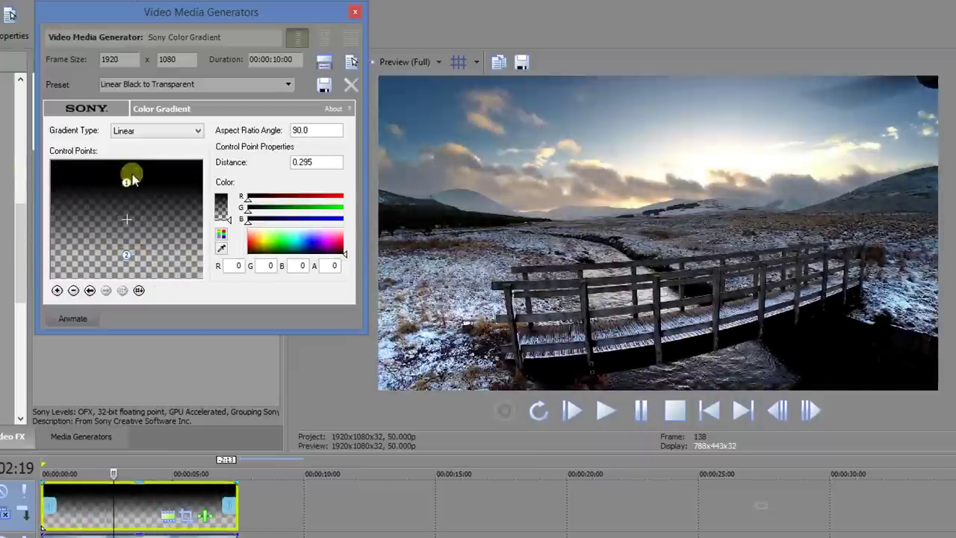
drag(126, 182, 127, 207)
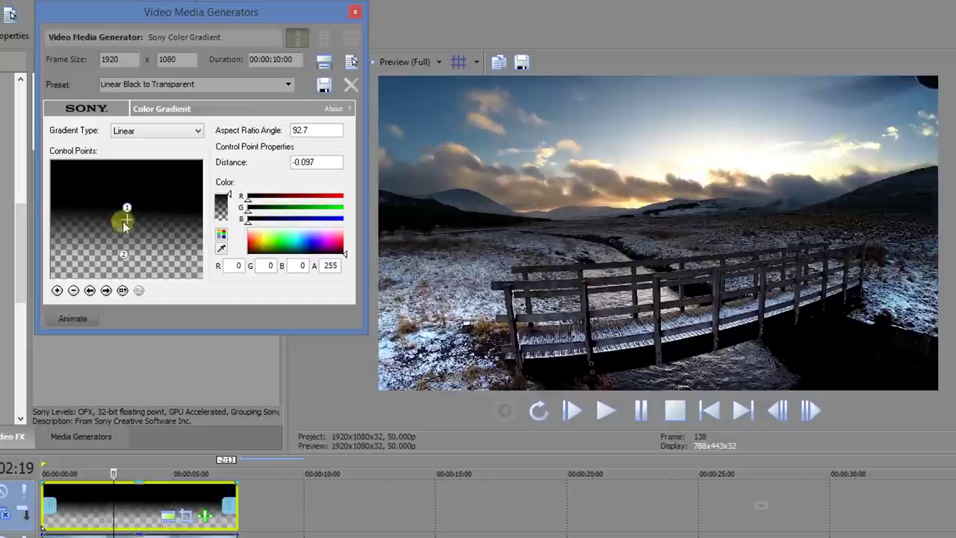
drag(124, 254, 125, 241)
drag(129, 201, 125, 187)
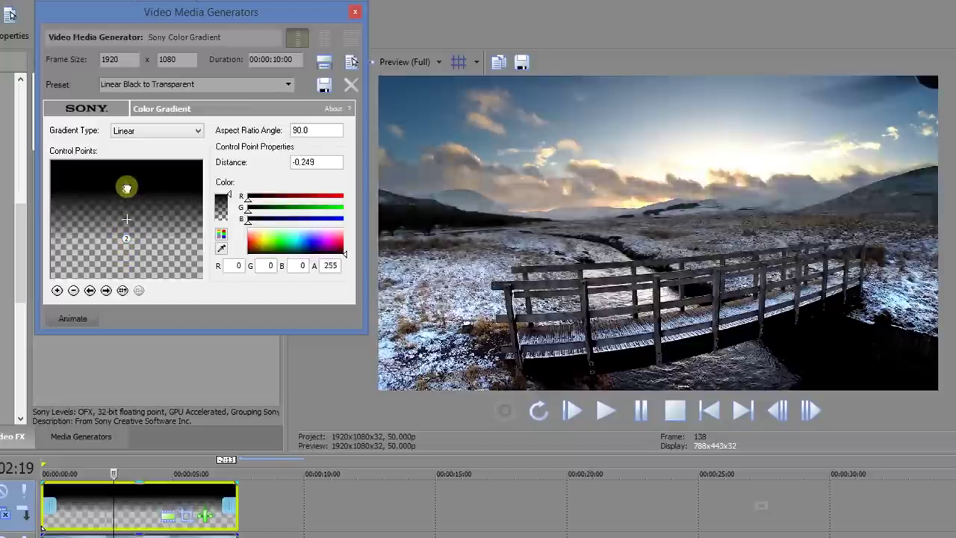
mouse_move(119, 239)
mouse_down()
mouse_move(124, 221)
mouse_move(124, 237)
mouse_up()
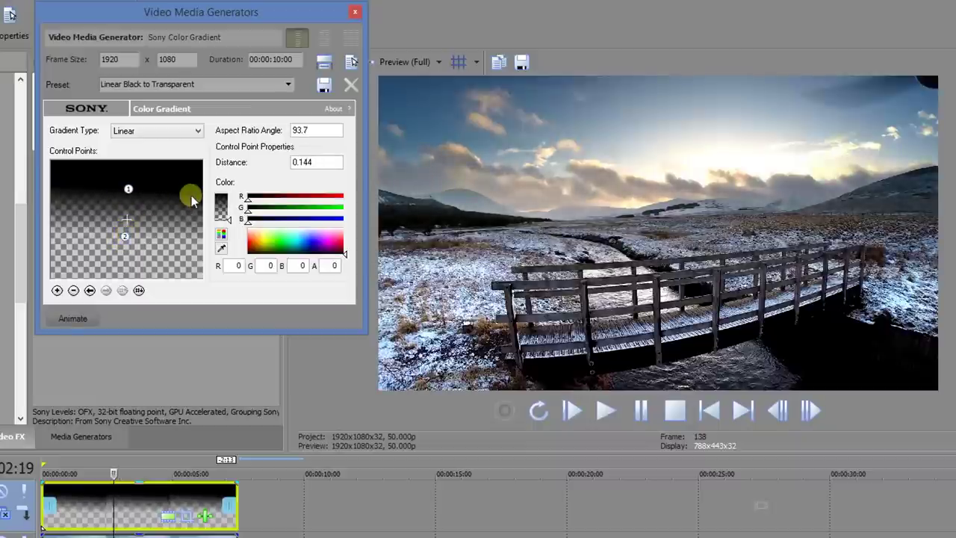
- Add a Gaussian Blur to the Grad Matte clip with horizontal range 0.238 and vertical range 0.252
click(355, 12)
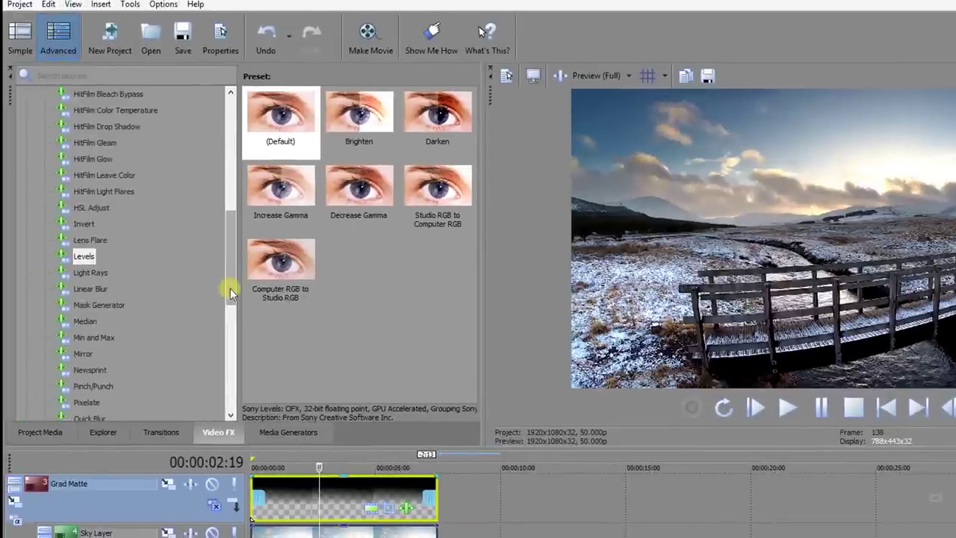
drag(148, 291, 149, 320)
drag(231, 320, 232, 265)
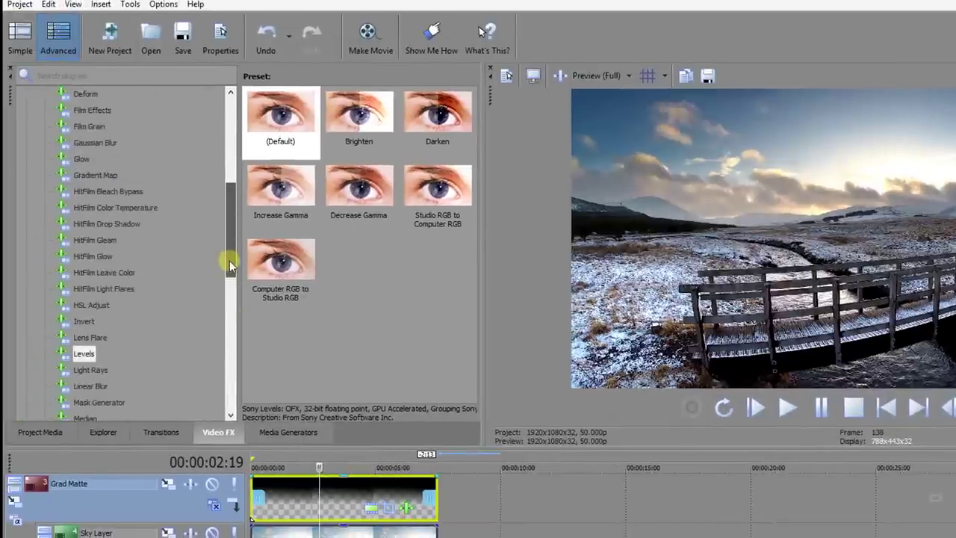
drag(84, 354, 332, 502)
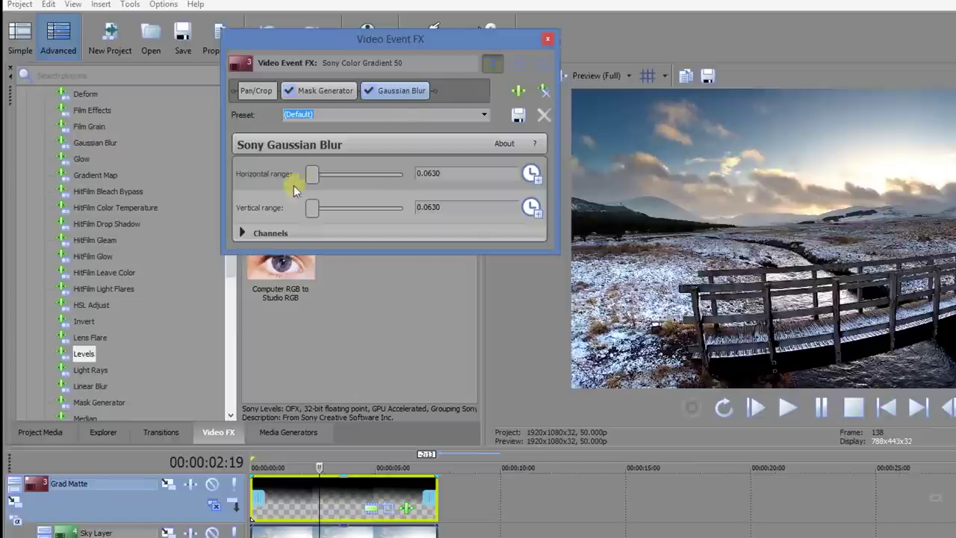
drag(313, 175, 330, 175)
drag(313, 207, 331, 214)
click(548, 39)
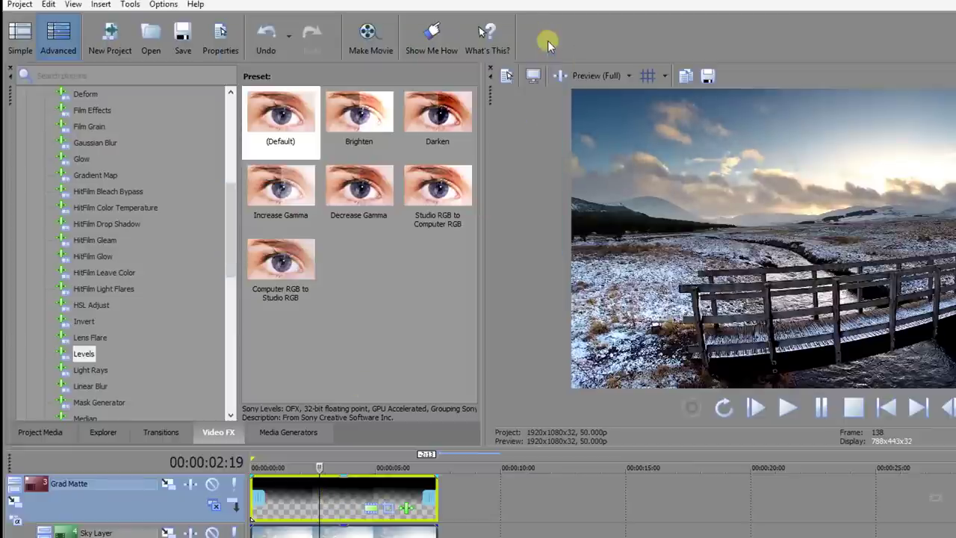
- Move the first matte's black control point to angle 88.2, distance -0.290, and close its gradient settings
click(371, 508)
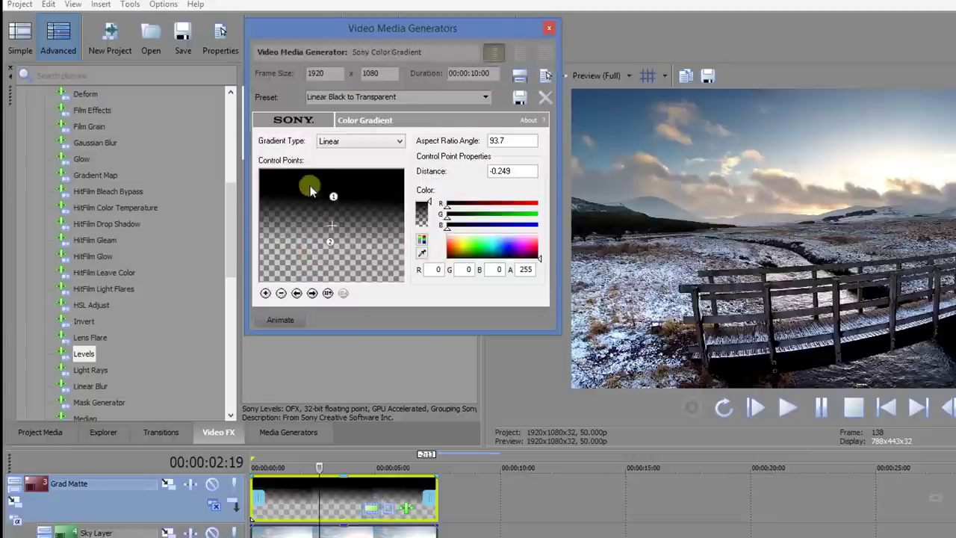
drag(333, 198, 329, 197)
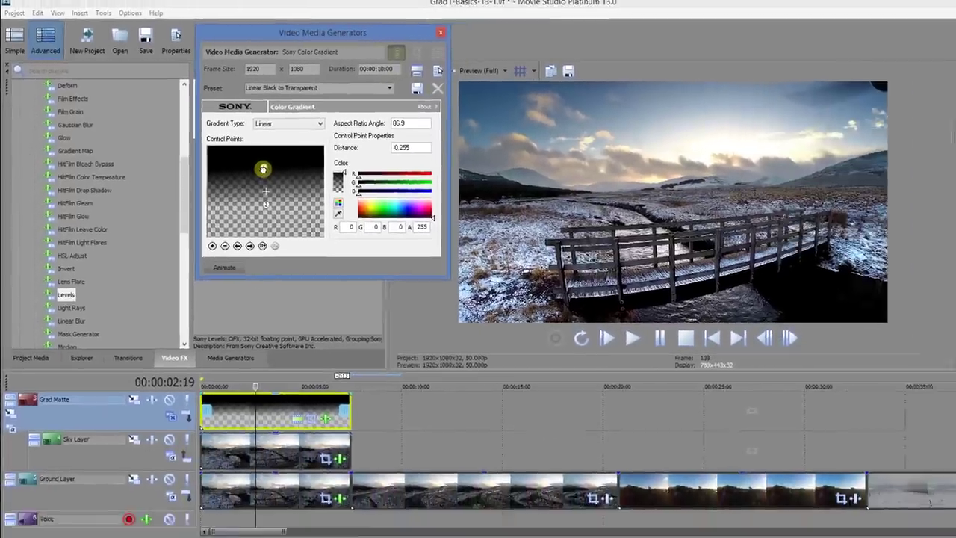
drag(263, 169, 263, 165)
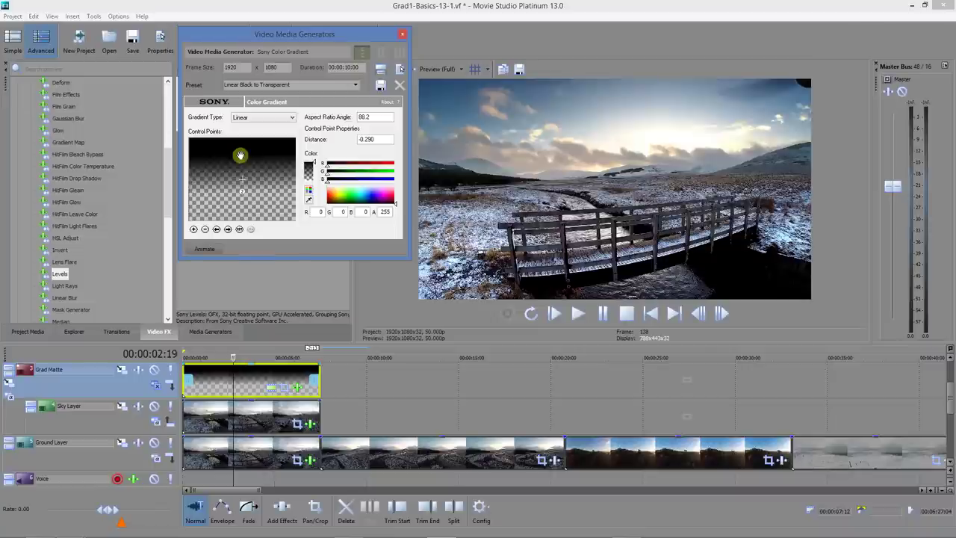
click(402, 34)
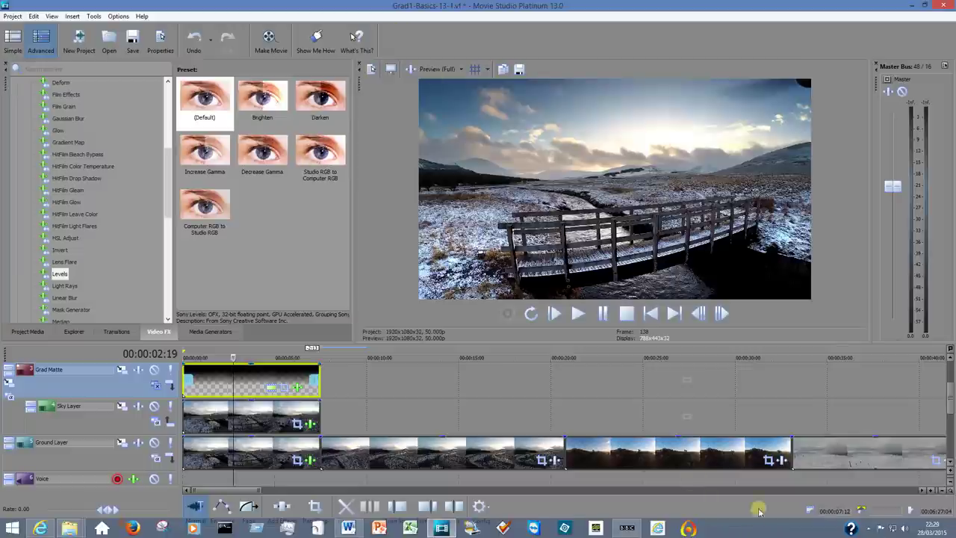
- Paste a copy of the snowy hillside clip onto the Sky Layer, aligned directly above the original
click(851, 356)
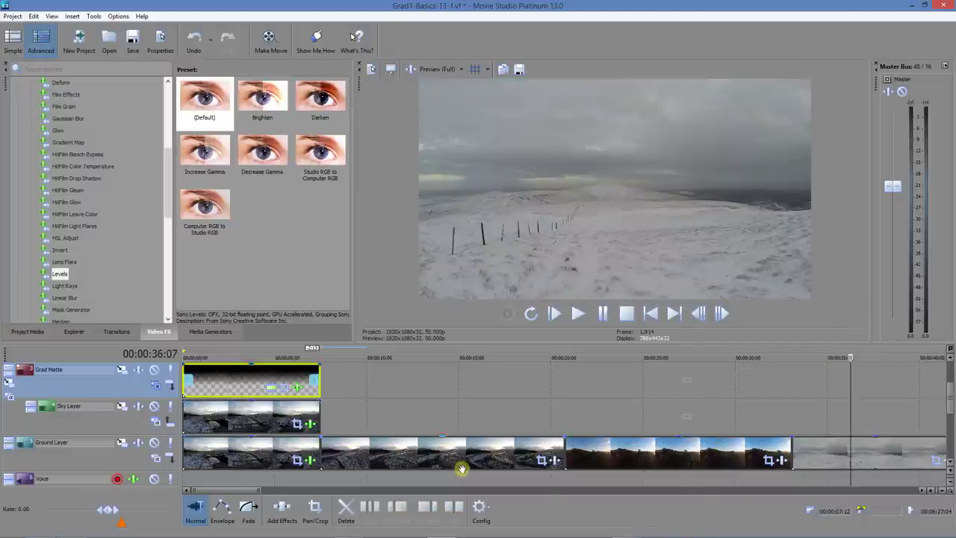
drag(249, 490, 289, 491)
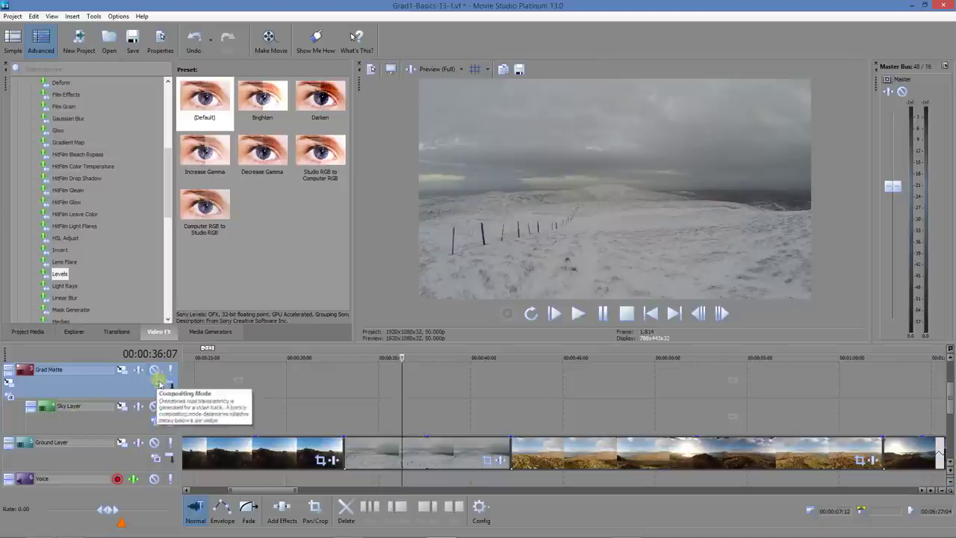
right_click(431, 457)
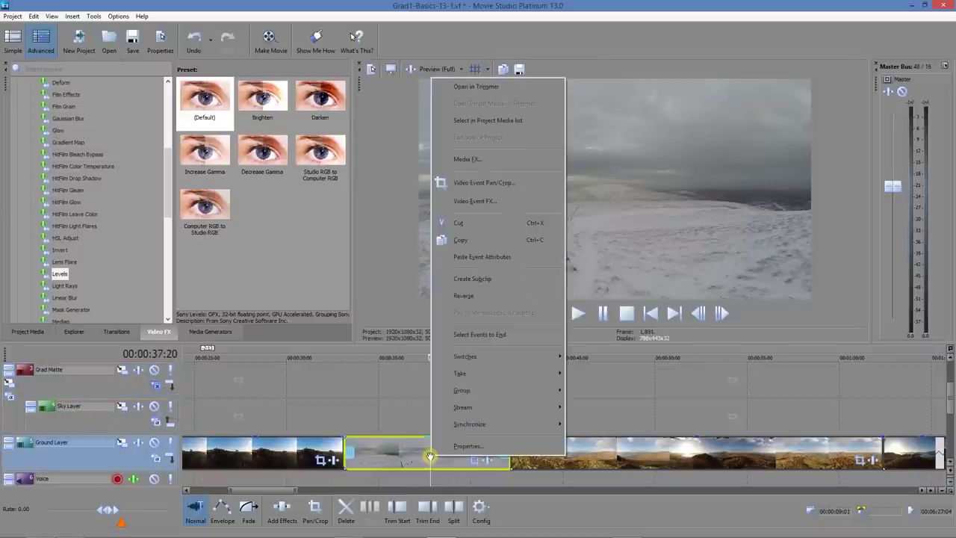
click(435, 236)
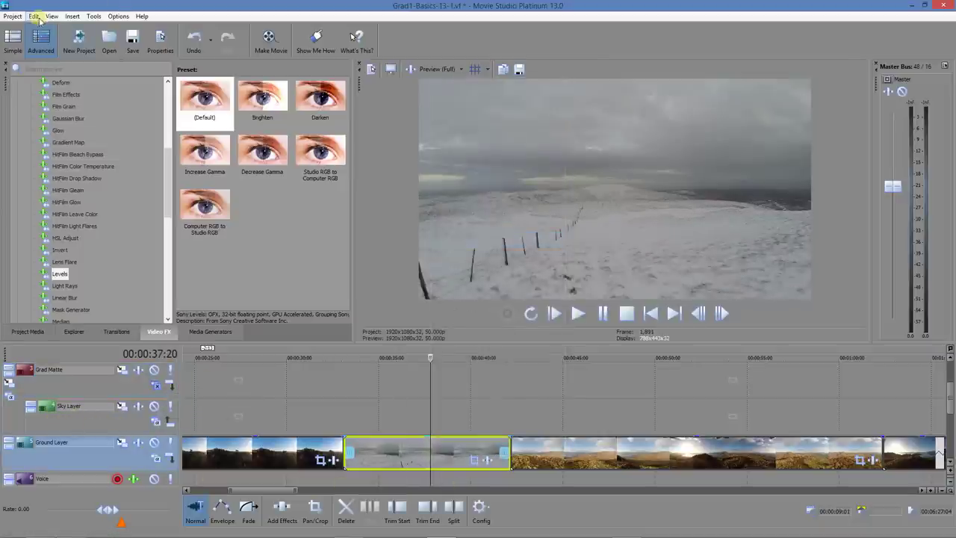
click(33, 16)
click(60, 103)
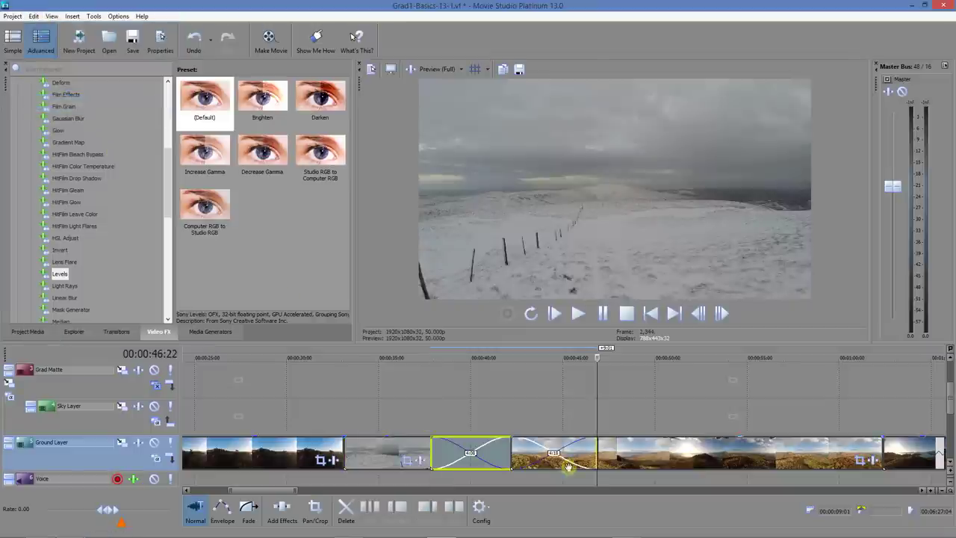
drag(510, 417, 423, 416)
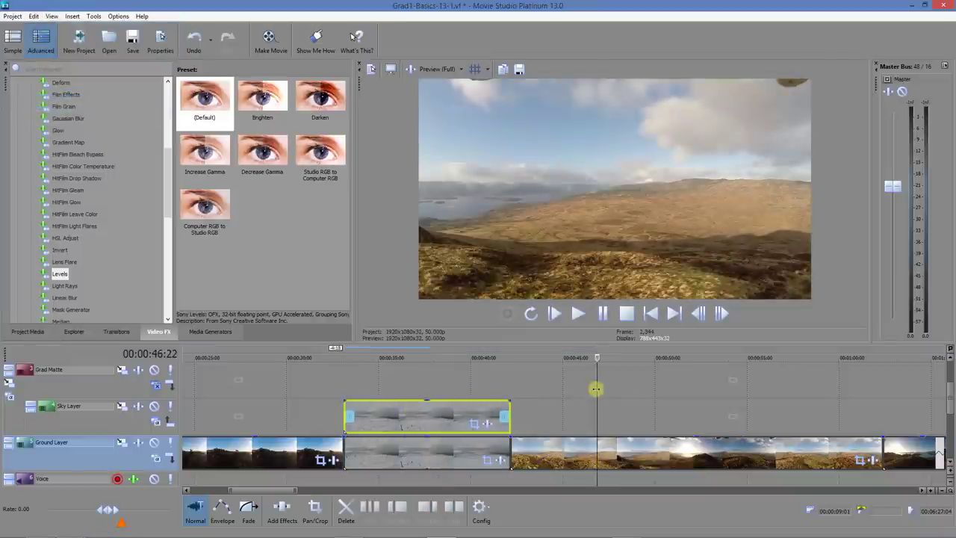
click(408, 382)
- Paste a new copy of the gradient matte above the snowy clip and extend it to the same length
scroll(299, 489, down, 2)
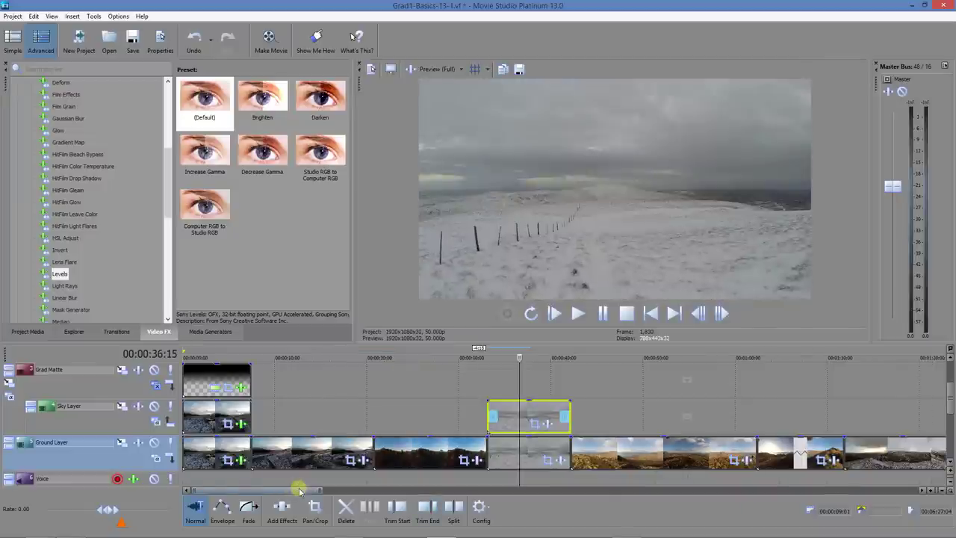
right_click(215, 372)
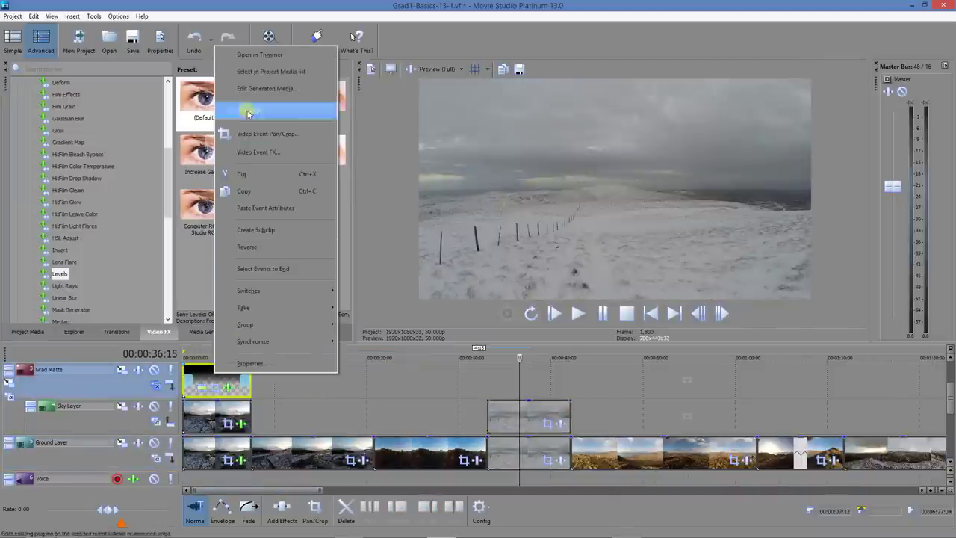
click(245, 190)
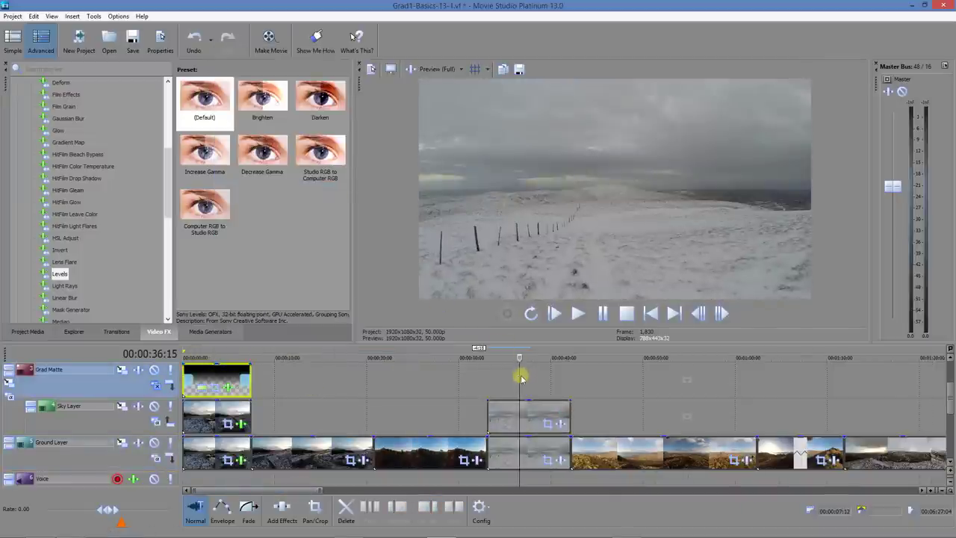
click(487, 370)
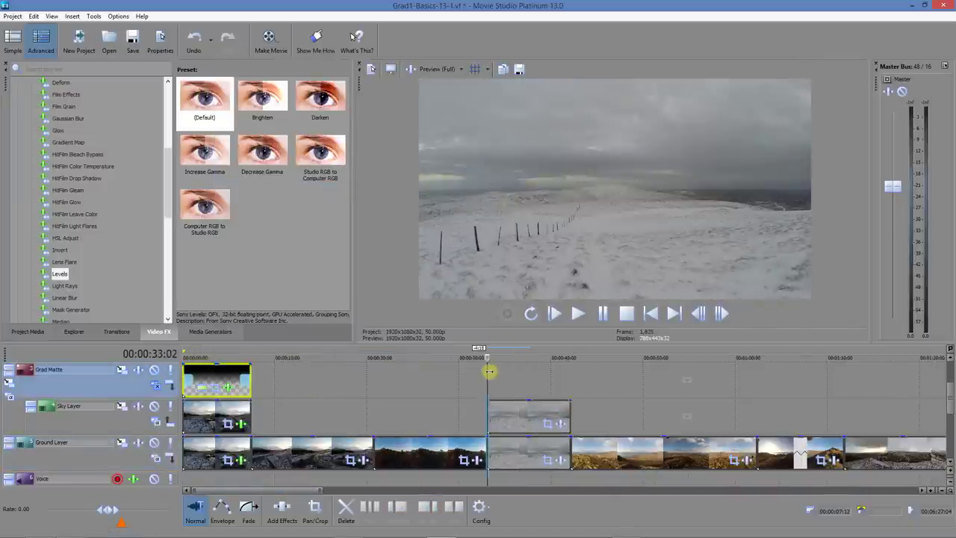
click(38, 18)
click(64, 100)
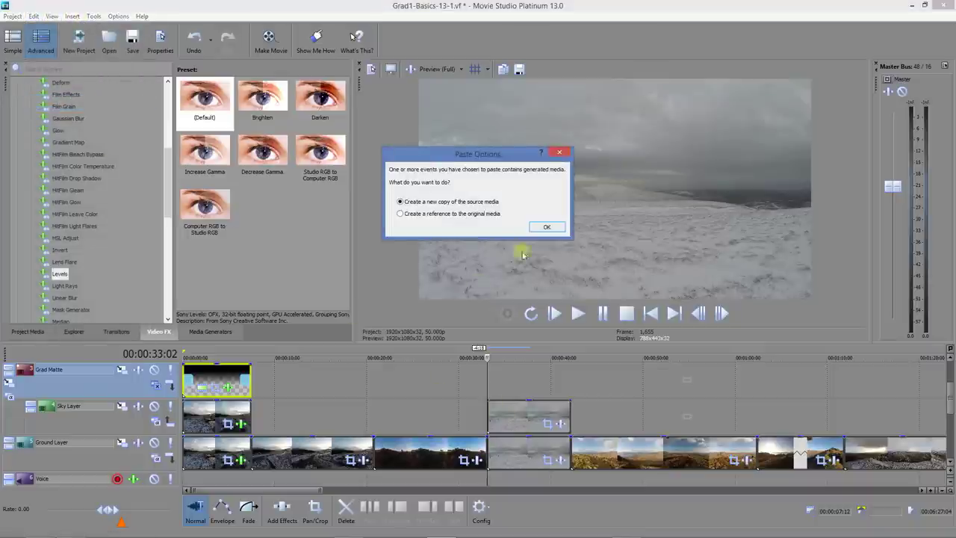
click(547, 228)
drag(552, 384, 571, 384)
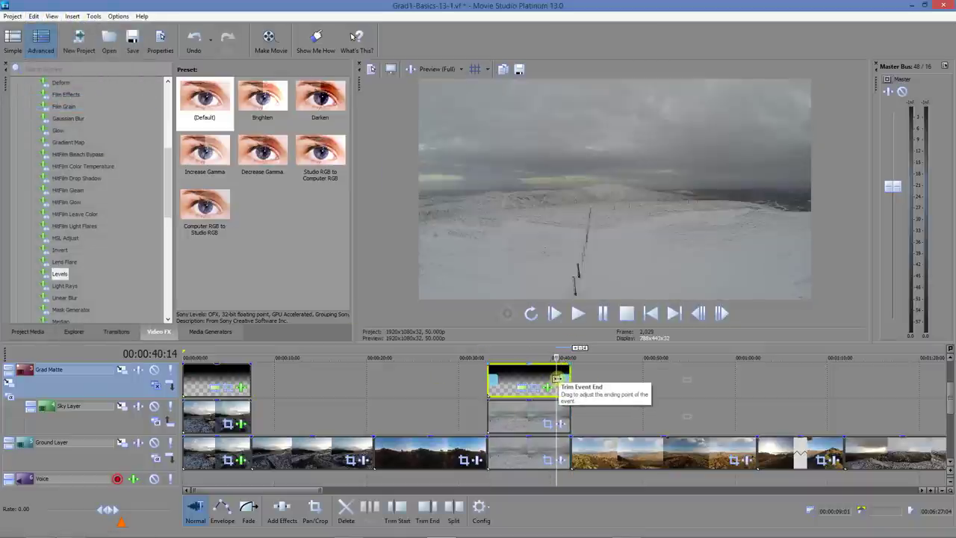
- Nudge the copied matte's top control point, leaving the lower point at angle 90.0, distance 0.073
click(522, 390)
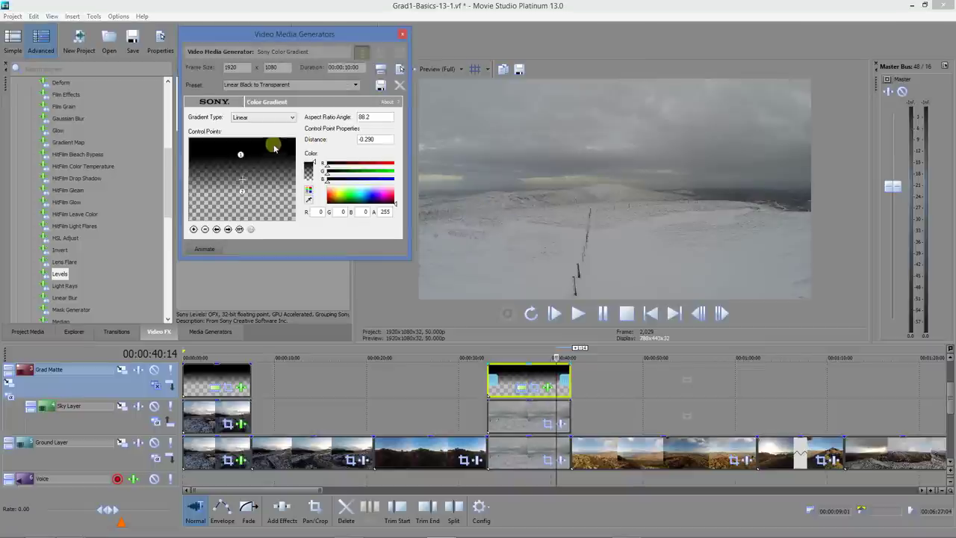
drag(241, 155, 241, 160)
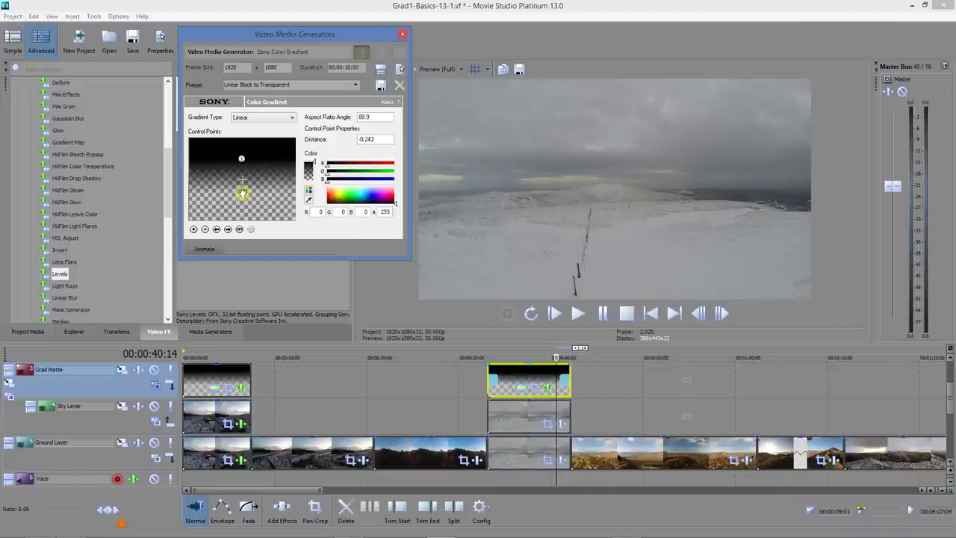
click(242, 188)
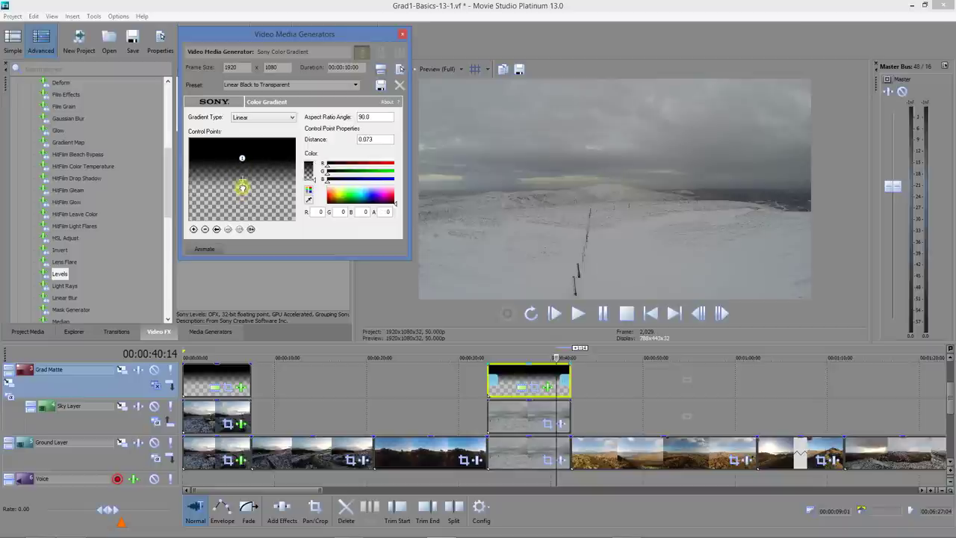
click(399, 36)
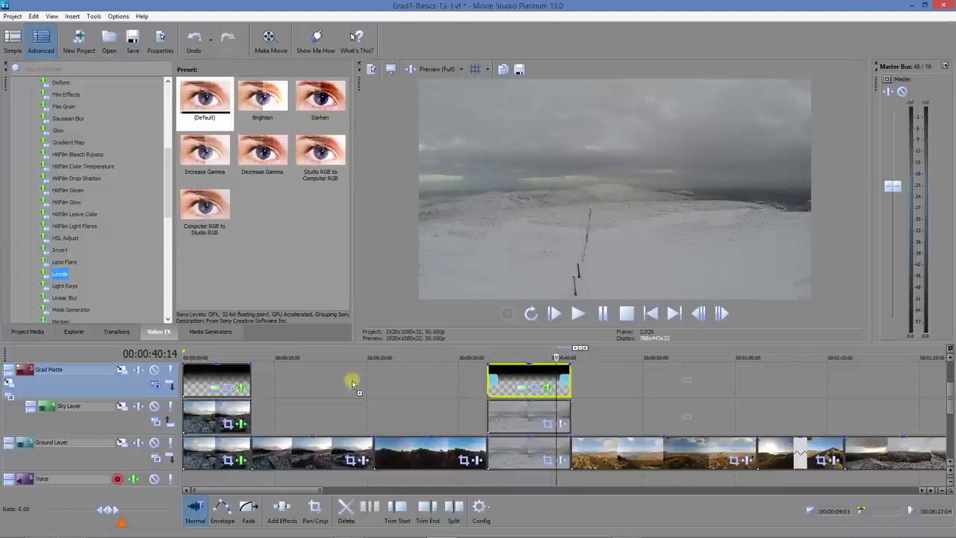
- Apply Levels to the snowy ground clip with input start 0.189 and input end 0.706
drag(534, 463, 527, 460)
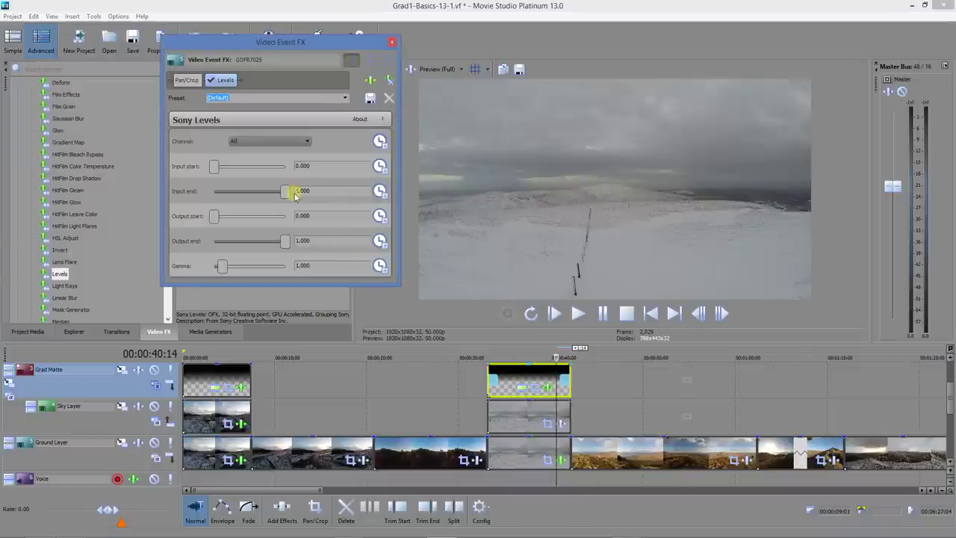
drag(261, 194, 265, 196)
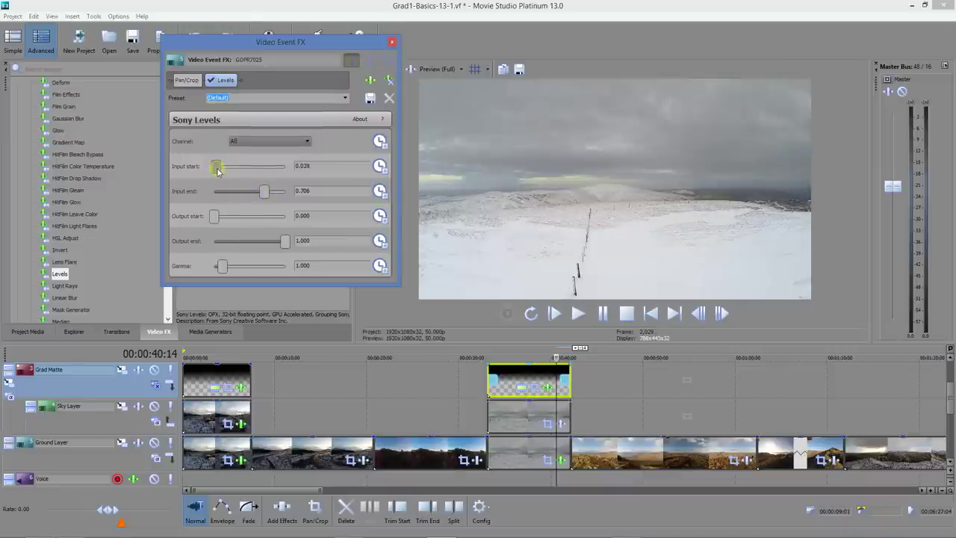
drag(220, 171, 229, 173)
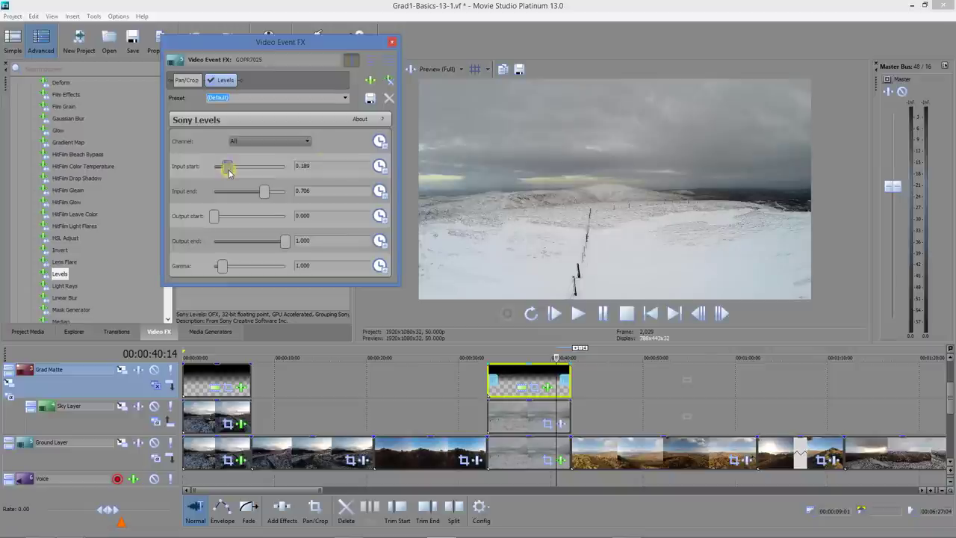
- Give the snowy sky copy Levels with gamma 0.450 and input start 0.420, then scrub to review
click(391, 45)
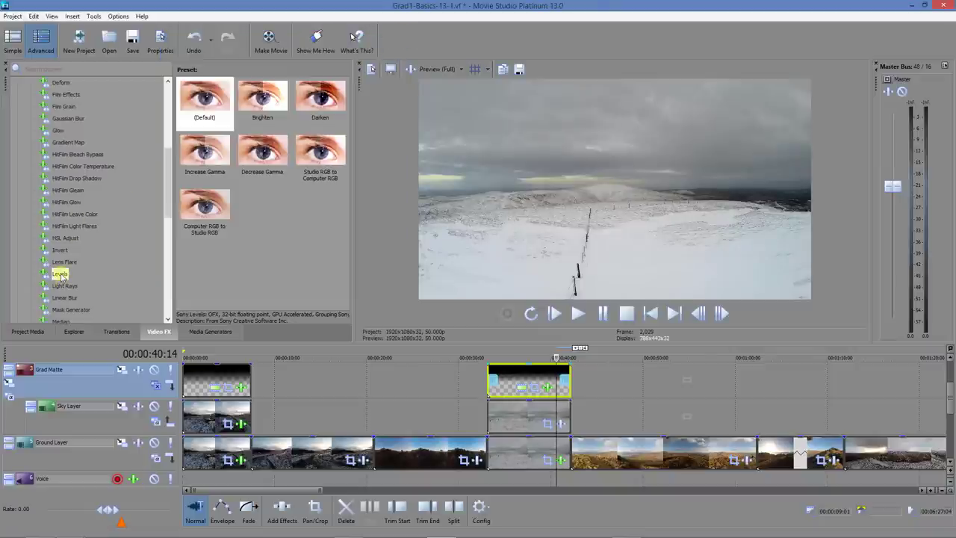
drag(525, 413, 525, 412)
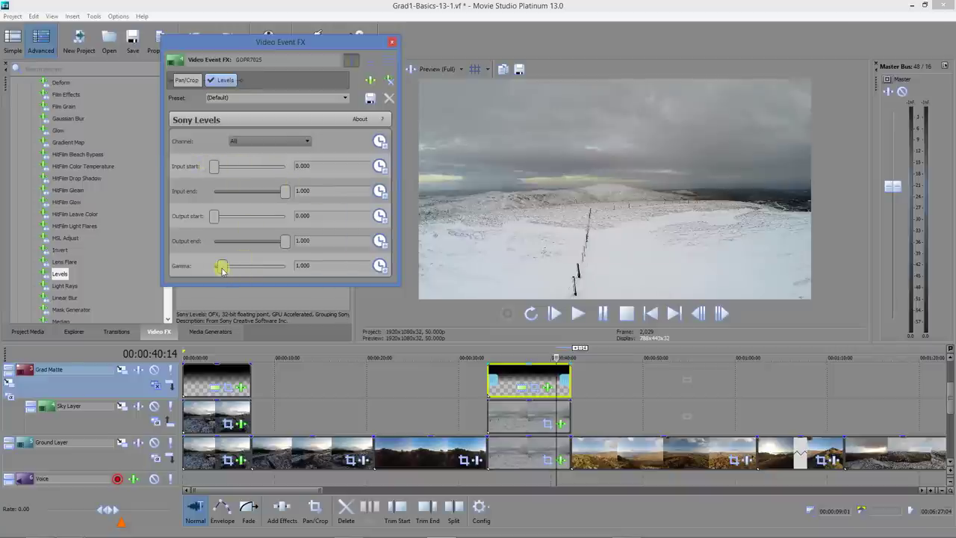
drag(220, 266, 201, 266)
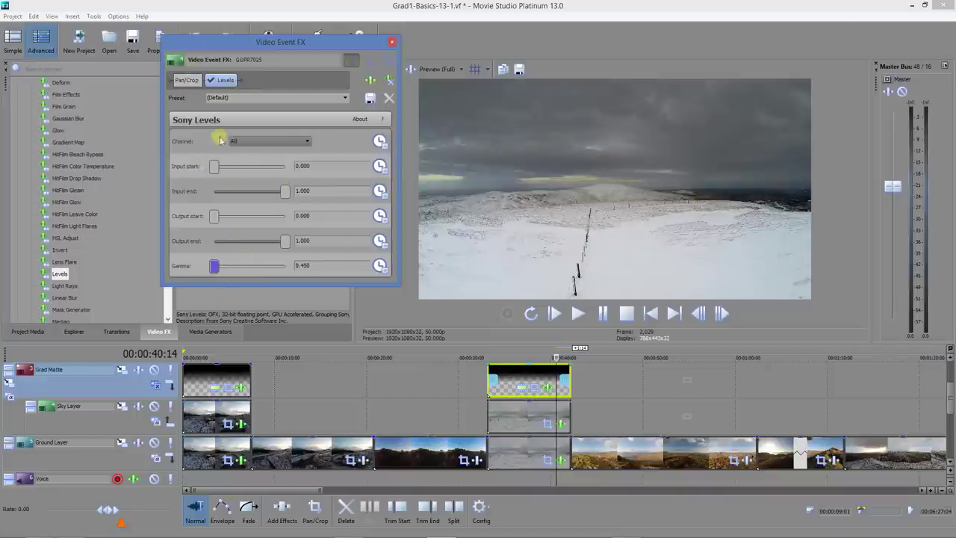
drag(214, 166, 243, 172)
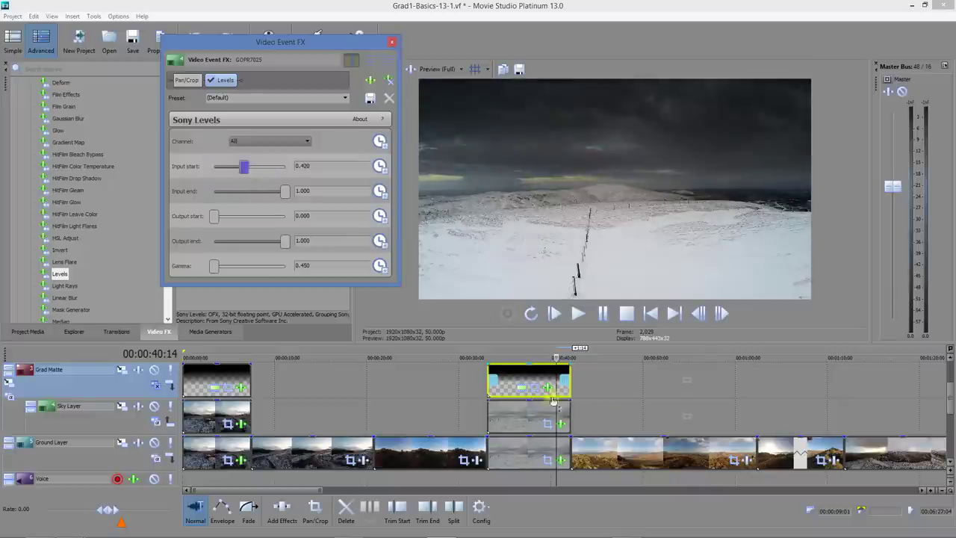
click(558, 359)
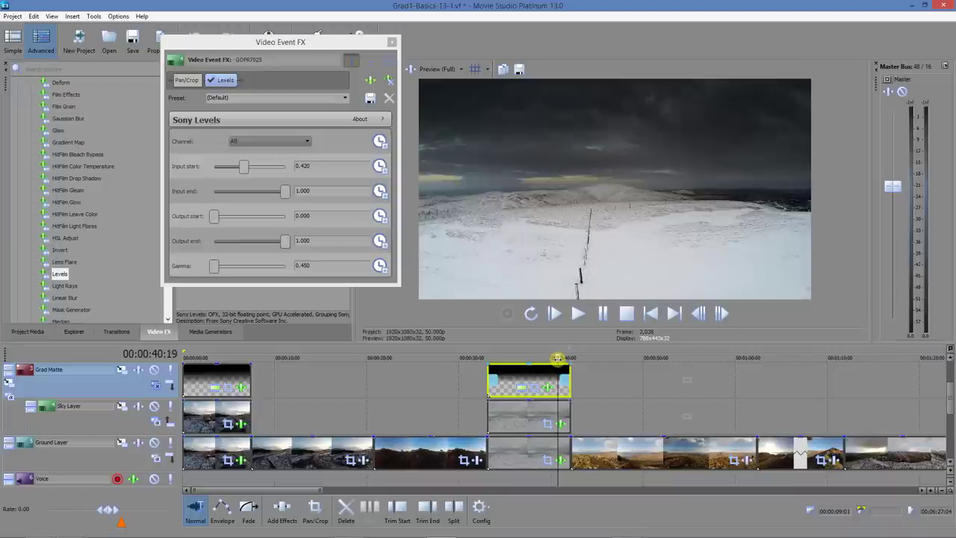
drag(558, 359, 520, 354)
click(519, 354)
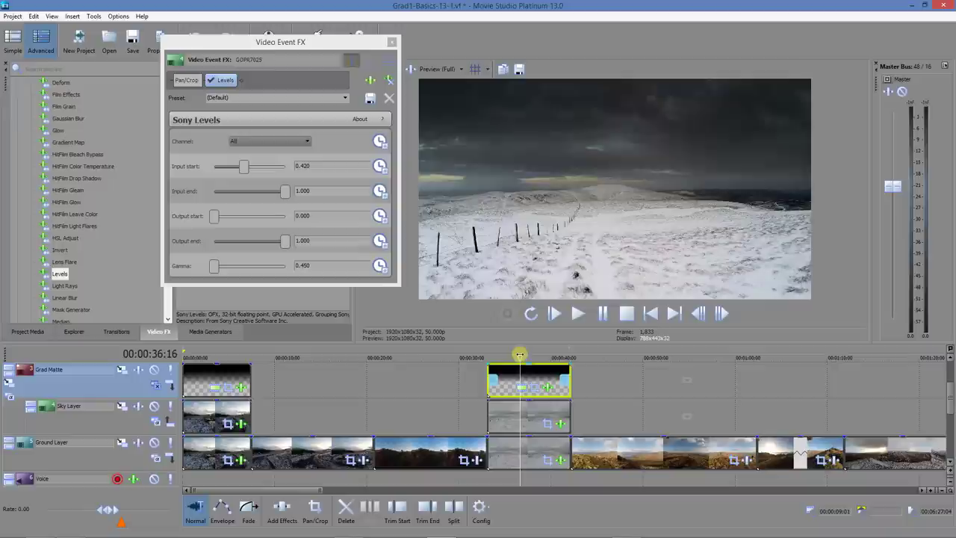